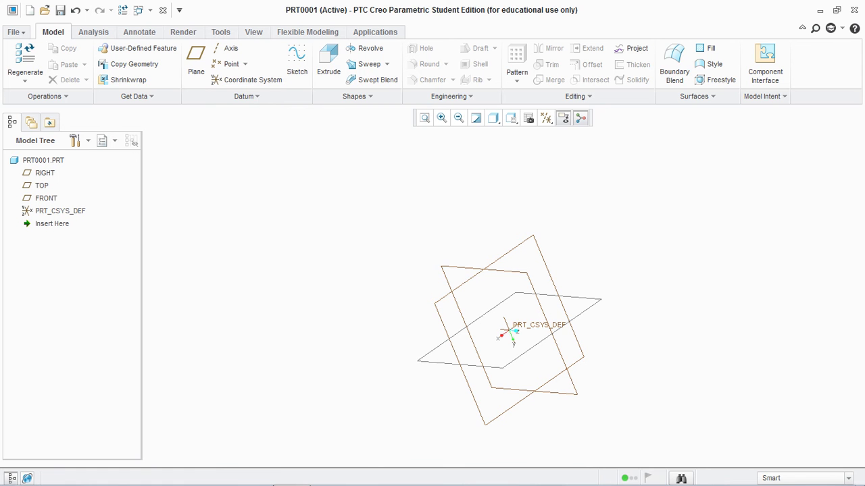
Start a sketch on the FRONT plane with RIGHT as the left-facing reference, and hide the datum planes
click(298, 61)
click(546, 266)
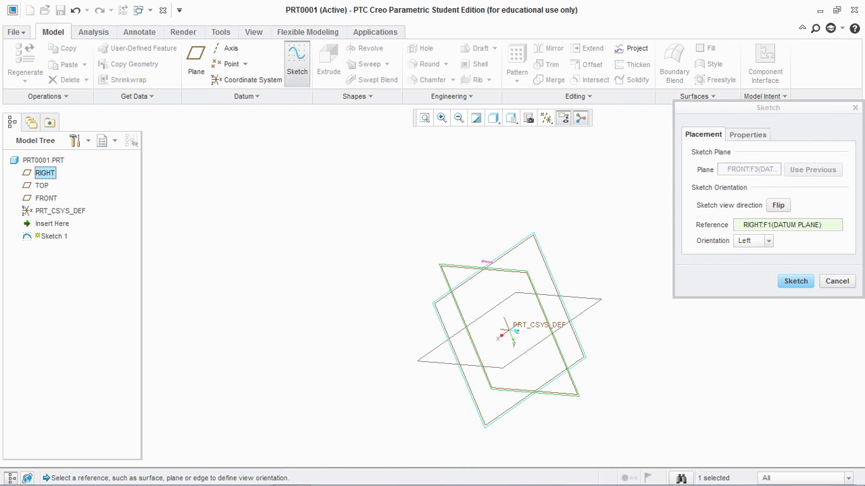
click(796, 281)
click(547, 118)
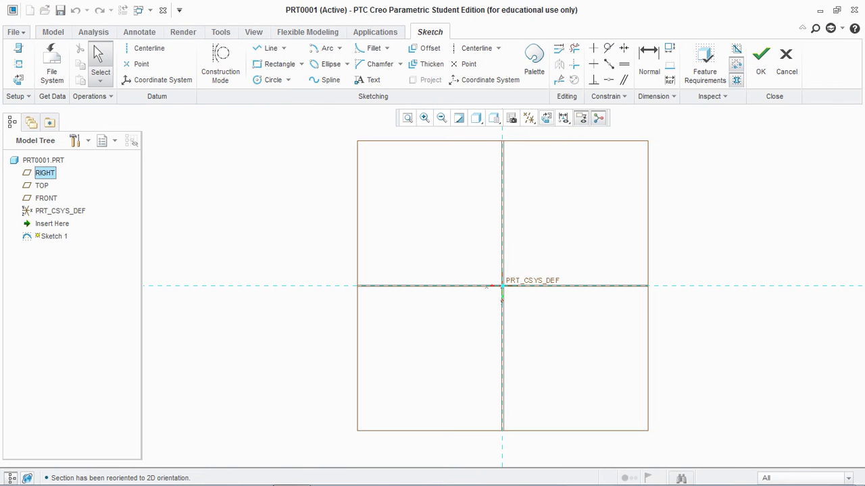
click(529, 119)
click(531, 134)
click(473, 183)
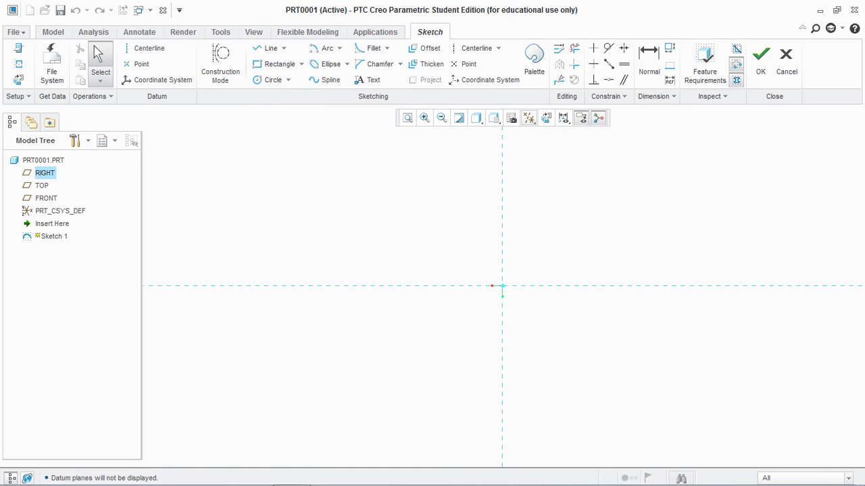
Sketch a vertical line about 248 long upward from the horizontal reference, about 95 from the vertical reference
click(270, 48)
click(557, 286)
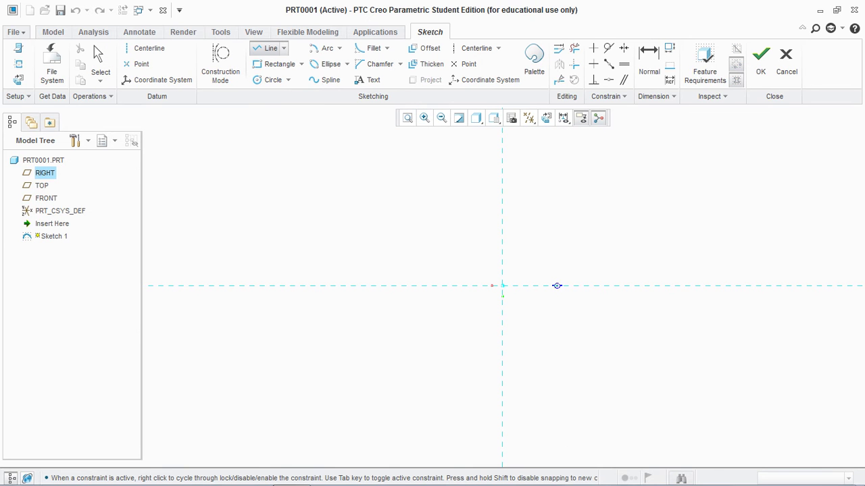
click(557, 144)
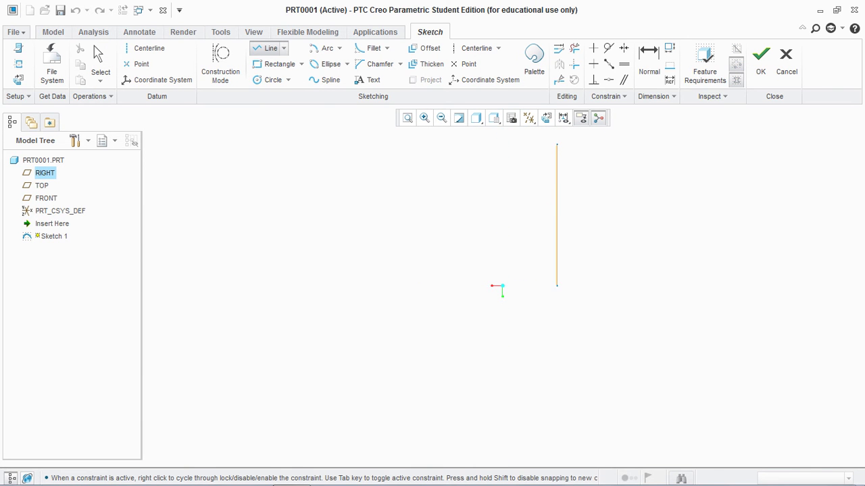
middle_click(556, 144)
middle_click(556, 144)
Set the vertical line's length to 400 and its distance from the vertical reference to 100
drag(546, 232, 619, 232)
double_click(619, 232)
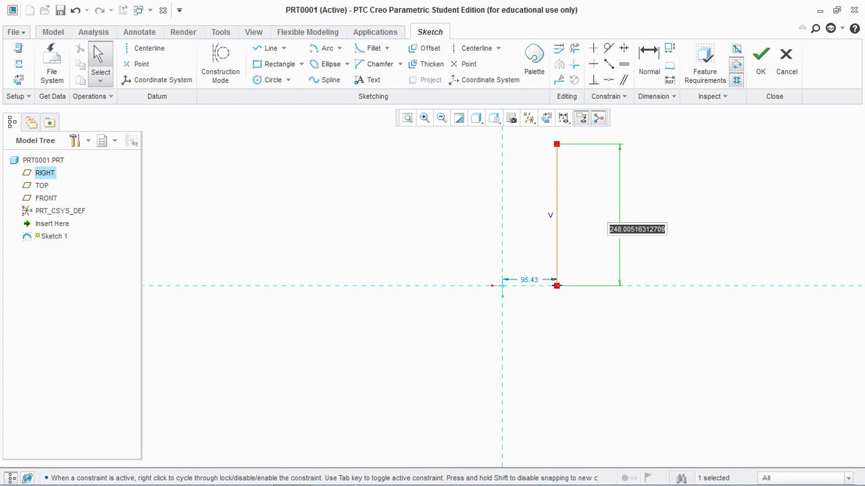
text(400)
key(Return)
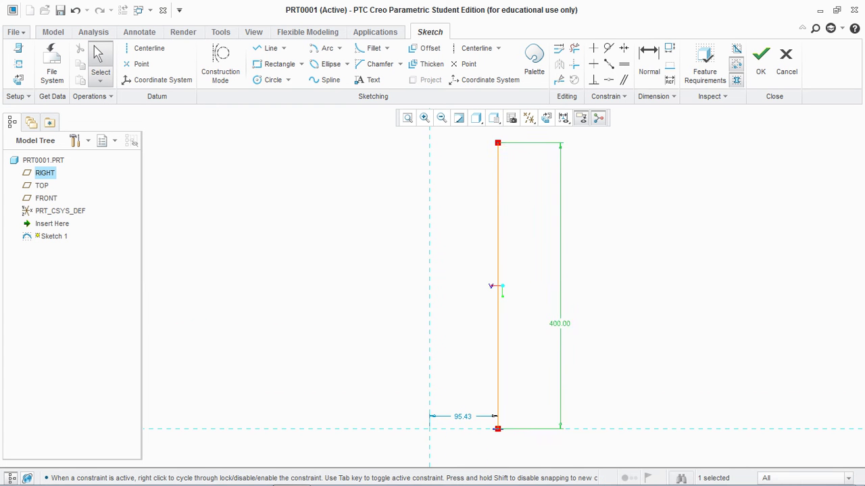
double_click(463, 417)
text(1)
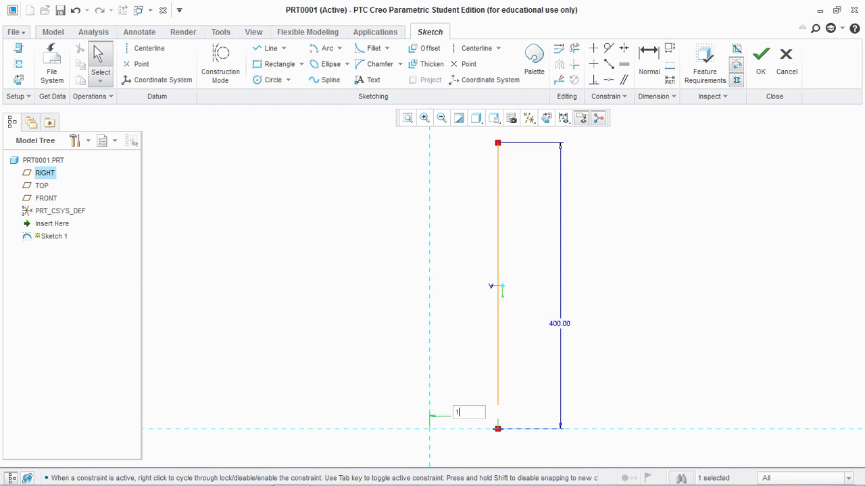
text(00)
key(Return)
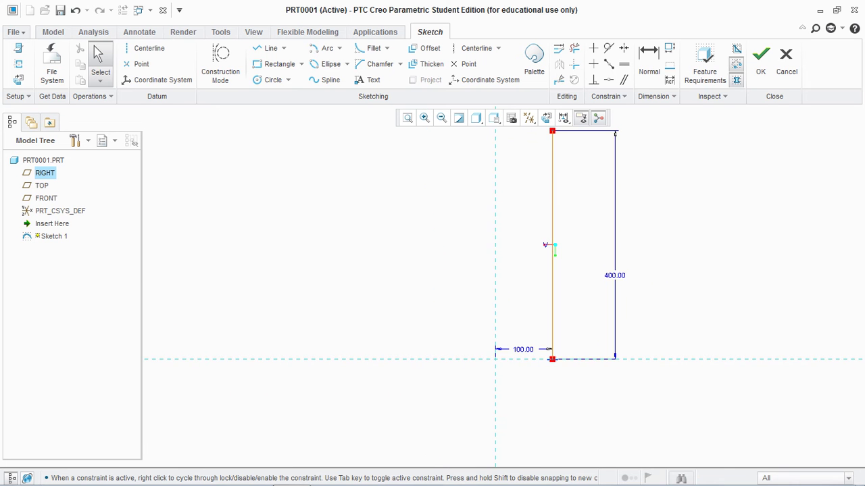
Add a vertical datum centerline along the vertical reference through the origin and finish the sketch
click(143, 48)
click(495, 358)
click(495, 394)
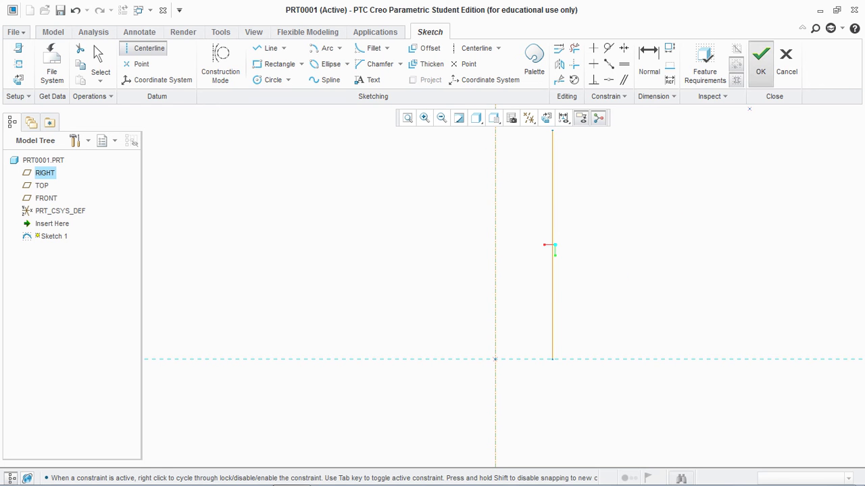
click(760, 61)
Start a Helical Sweep using the sketched line as its profile and set the pitch to 45
click(386, 64)
click(386, 94)
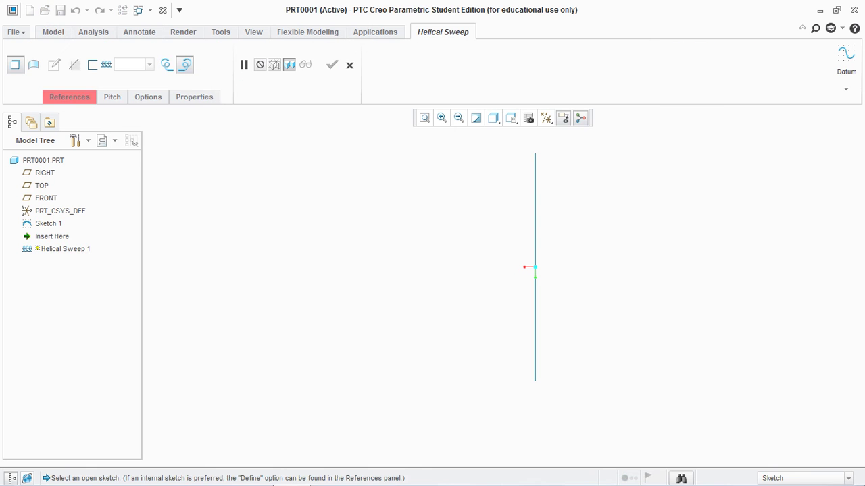
click(535, 225)
click(125, 65)
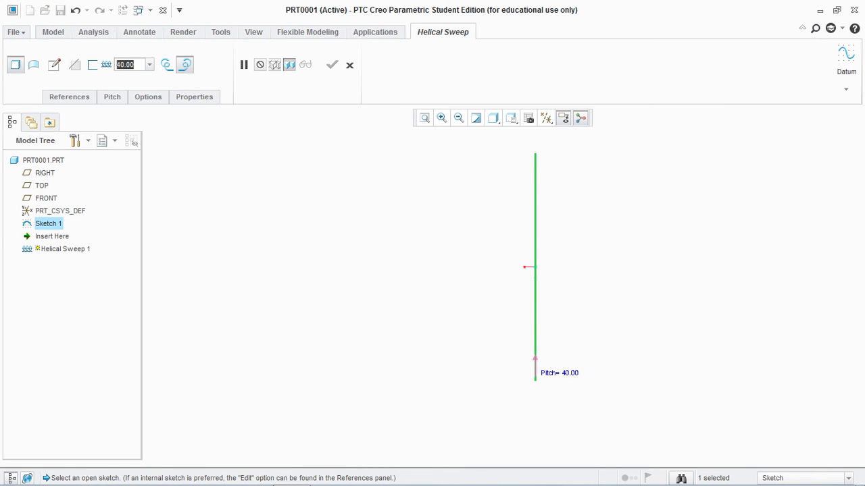
text(45)
key(Return)
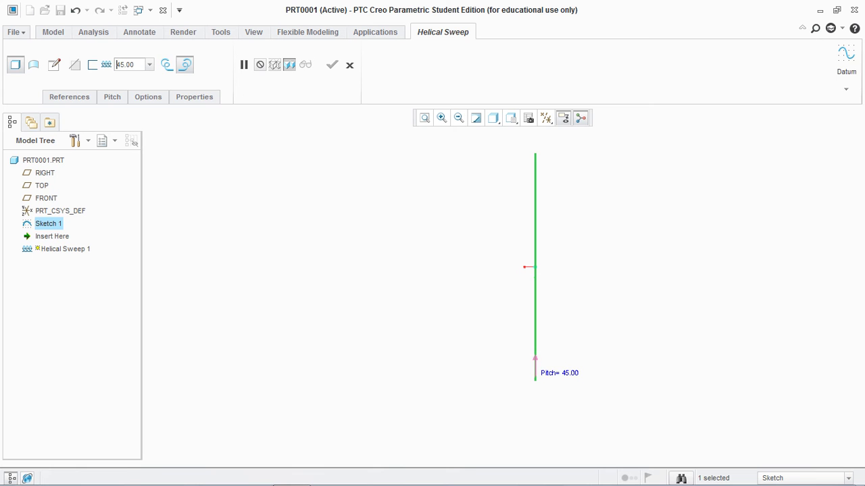
Open the sweep's section sketch and draw a circle about 31 in diameter centred on the profile's start point
click(54, 64)
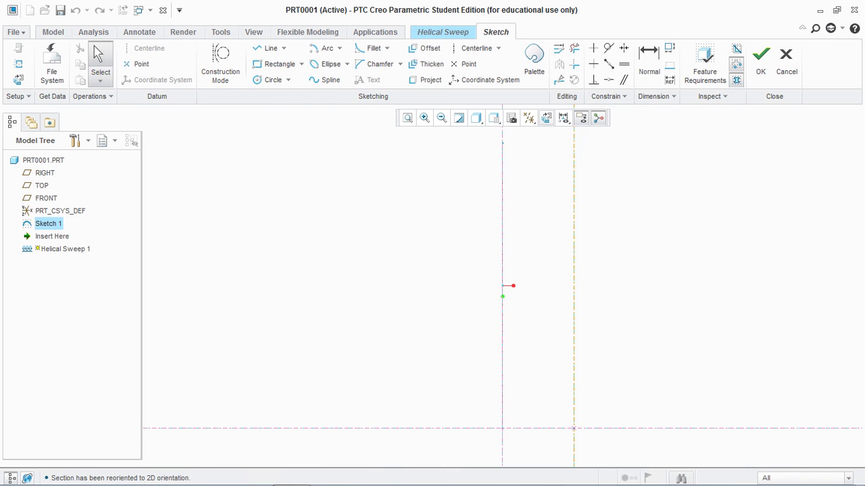
scroll(583, 182, up, 3)
scroll(568, 345, down, 4)
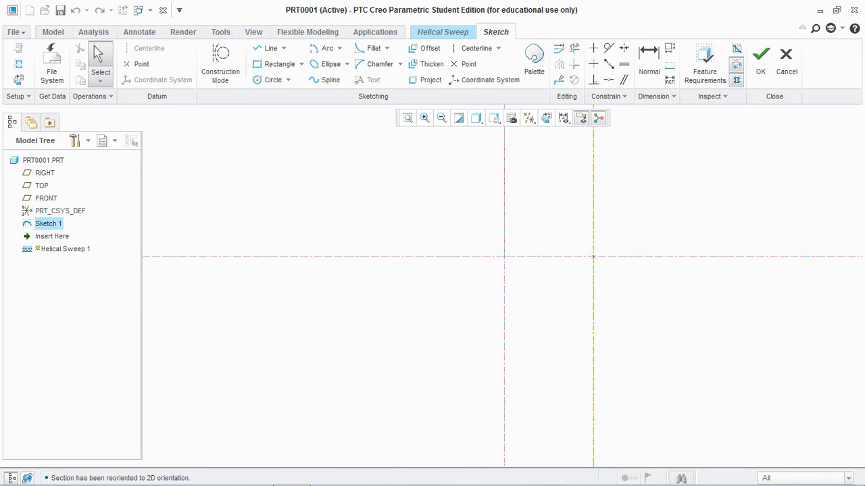
click(272, 79)
click(504, 257)
click(504, 257)
click(512, 265)
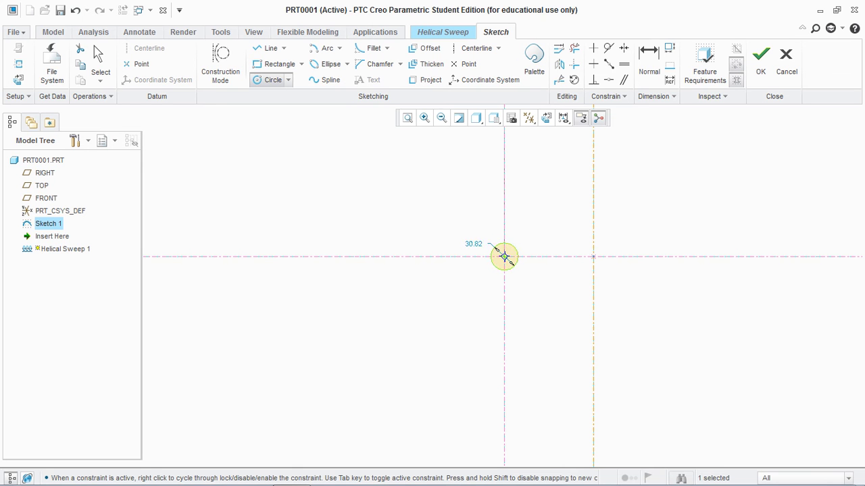
middle_click(512, 265)
Set the section circle's diameter to 25, finish the section and complete the helical sweep
double_click(473, 244)
text(25)
key(Return)
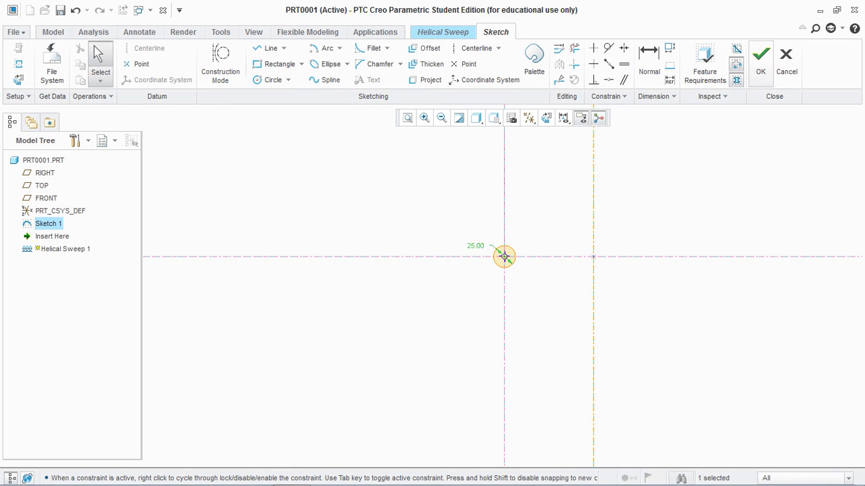
click(760, 61)
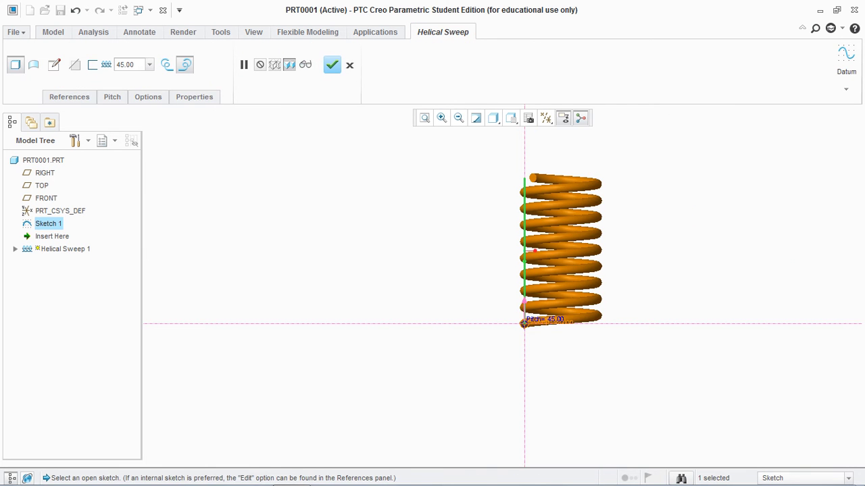
click(331, 65)
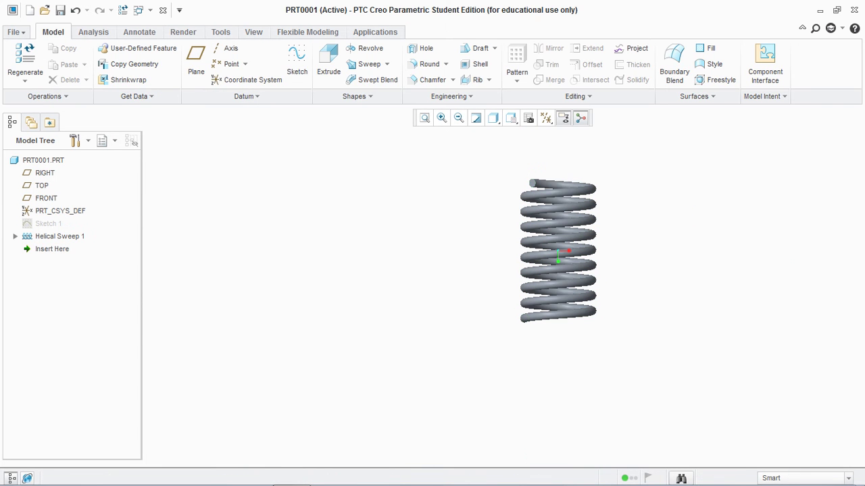
Show the datum planes again and view the spring at an angle
click(546, 118)
click(571, 134)
mouse_move(558, 251)
middle_down()
mouse_move(563, 271)
mouse_move(541, 324)
mouse_move(595, 257)
mouse_move(552, 293)
middle_up()
middle_drag(581, 256, 588, 258)
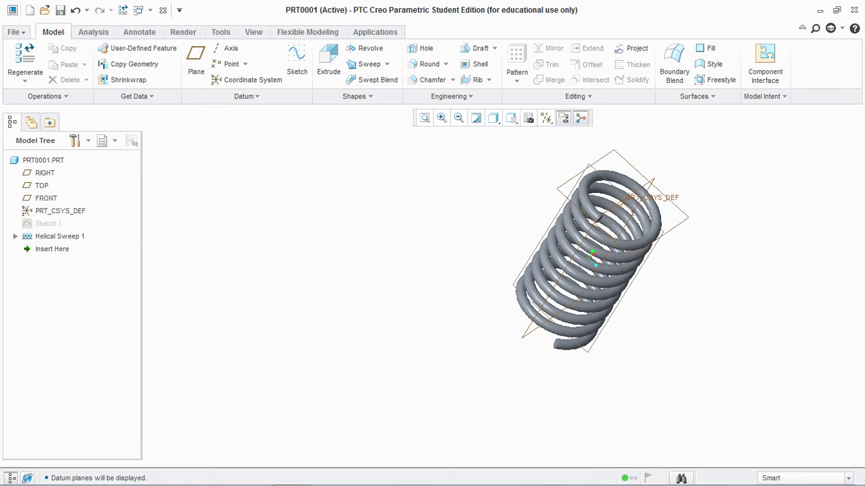
Start a new sketch on the TOP plane
click(297, 61)
scroll(567, 168, down, 5)
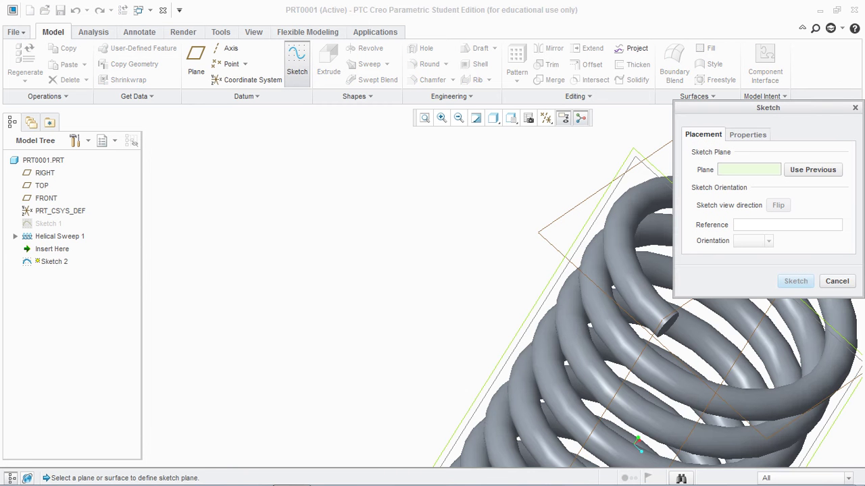
click(541, 305)
click(795, 281)
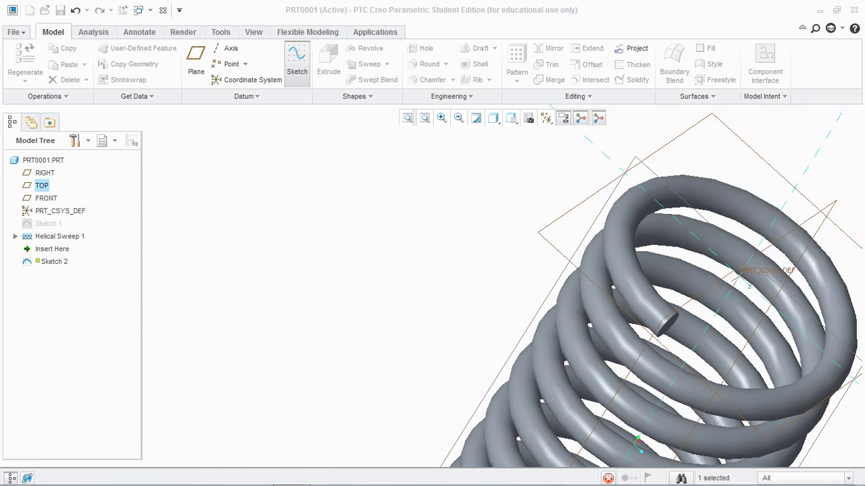
click(546, 118)
scroll(803, 183, up, 2)
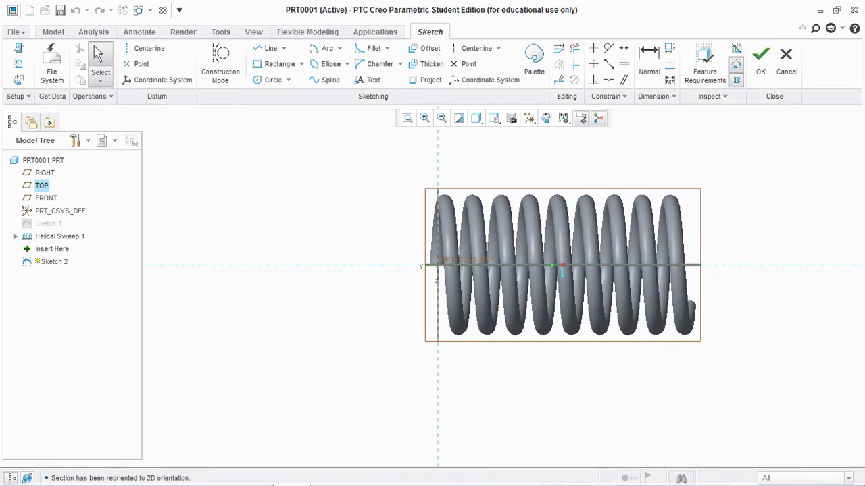
scroll(802, 183, down, 1)
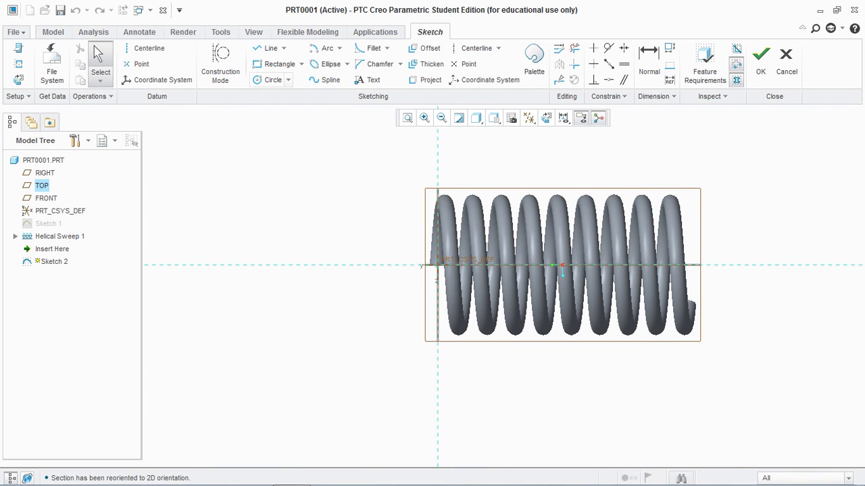
Sketch a circle about 234 in diameter on the horizontal reference, beyond the spring's start and about 234 from the vertical reference
click(271, 80)
click(290, 265)
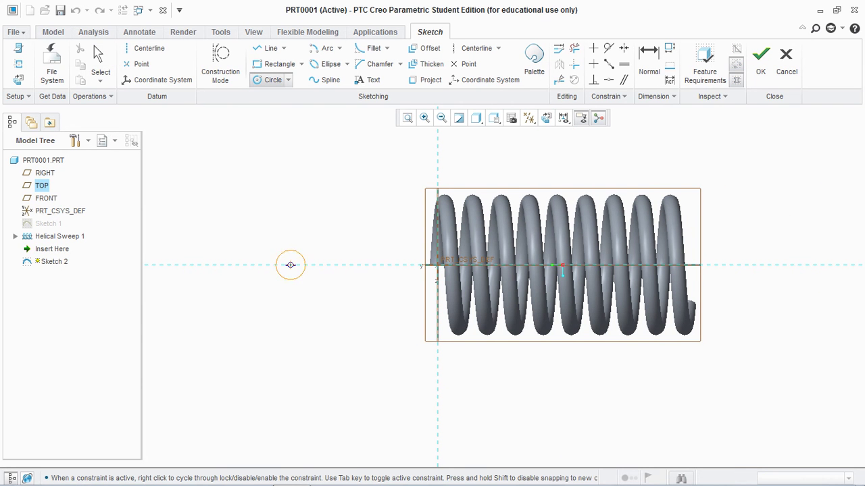
click(351, 307)
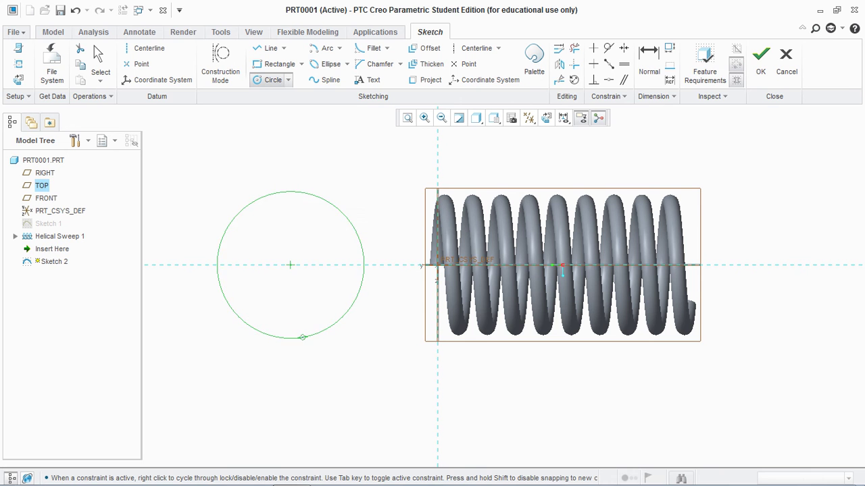
middle_click(303, 337)
Set the circle's diameter to 200 and its centre's distance from the vertical reference to 220
double_click(197, 195)
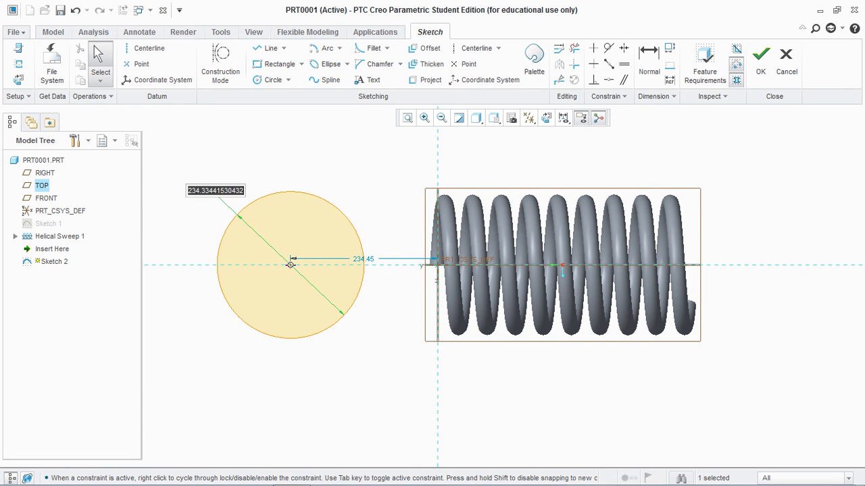
text(200)
key(Return)
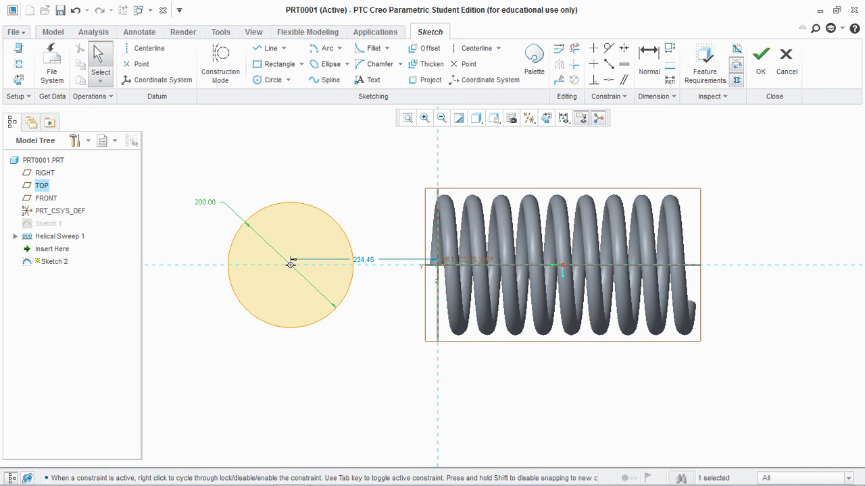
drag(363, 260, 367, 223)
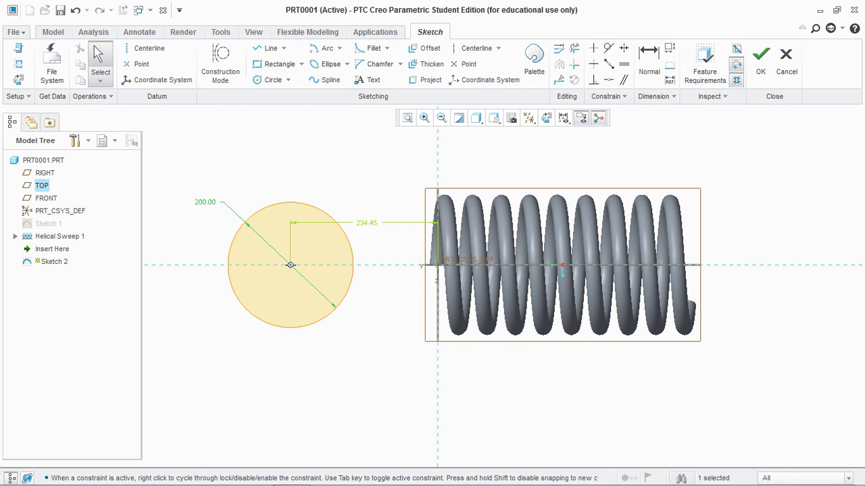
double_click(366, 222)
text(22)
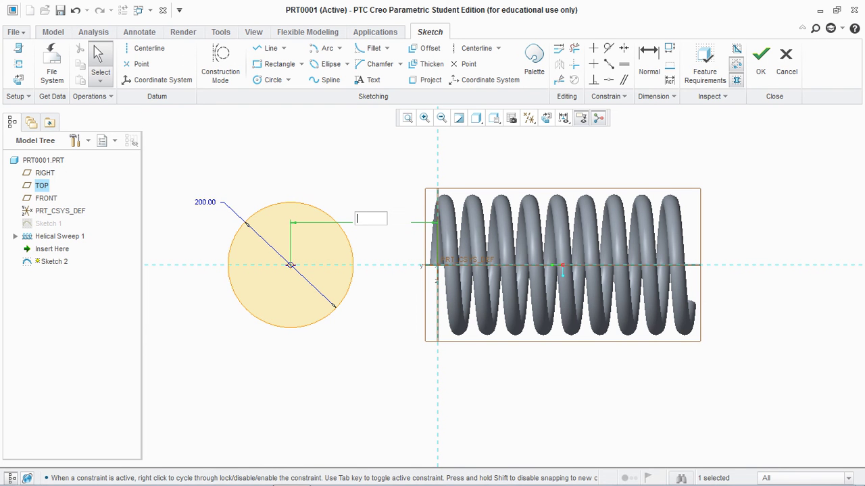
text(0)
key(Return)
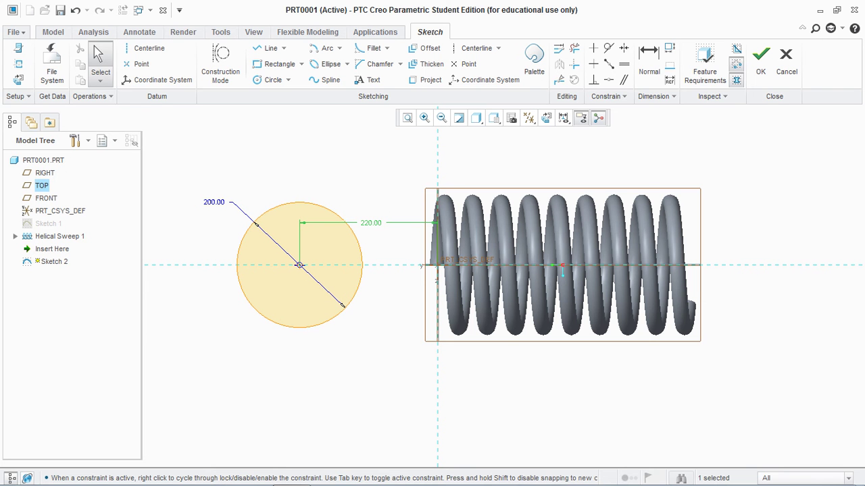
Add a vertical datum centerline through the circle's centre
click(143, 48)
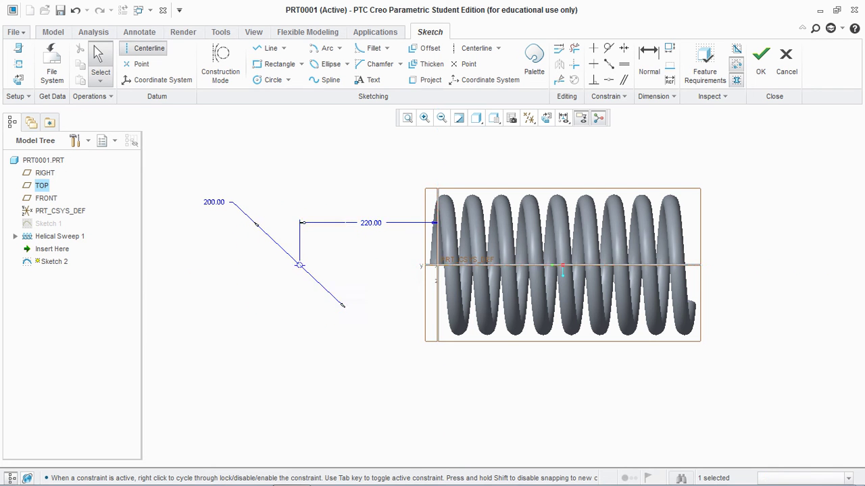
click(300, 265)
click(299, 351)
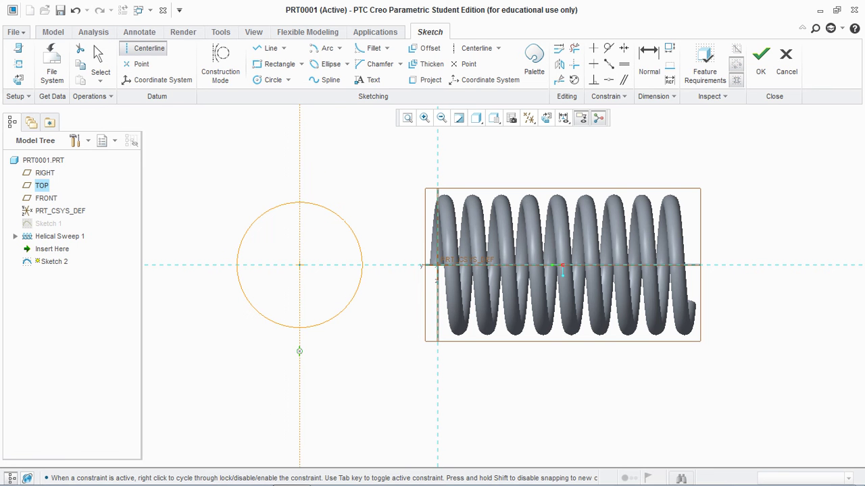
middle_click(299, 352)
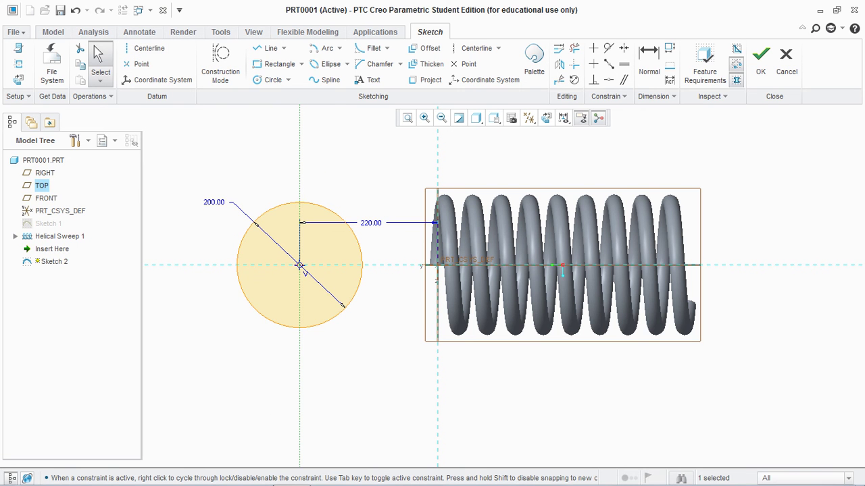
Trim away the half of the circle nearest the spring, leaving the outer semicircular arc beyond the vertical centerline
click(574, 47)
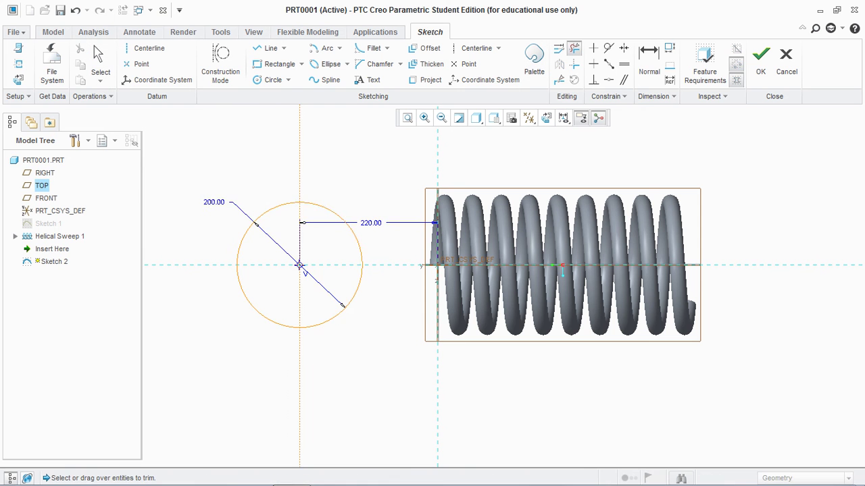
click(344, 221)
click(344, 309)
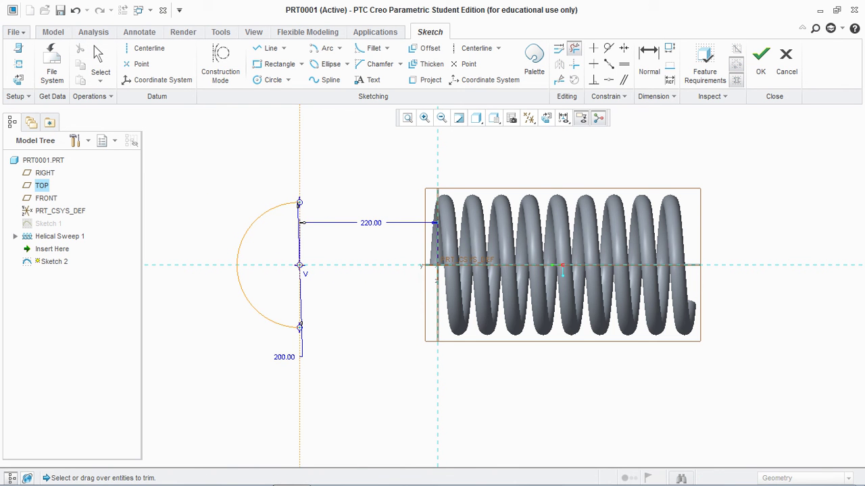
middle_click(365, 253)
Set the arc centre's distance from the vertical reference to 200
double_click(371, 223)
text(200)
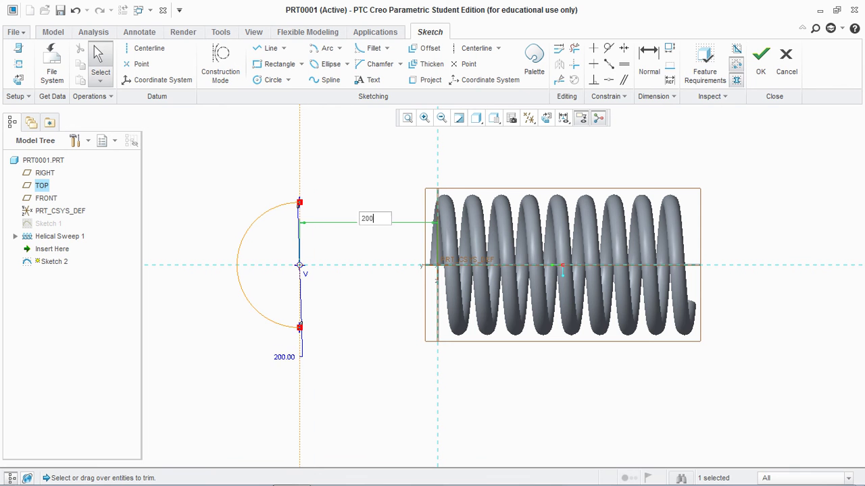
key(Return)
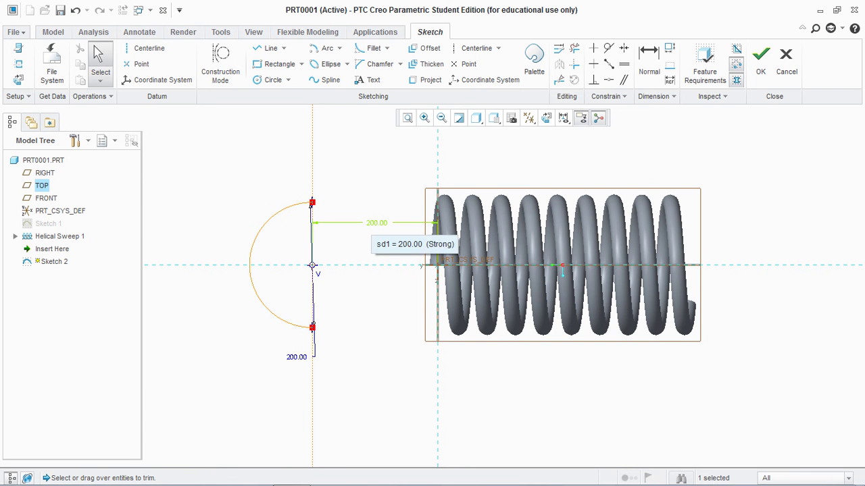
Set the arc centre's distance from the vertical reference to 160 and finish the sketch
double_click(377, 222)
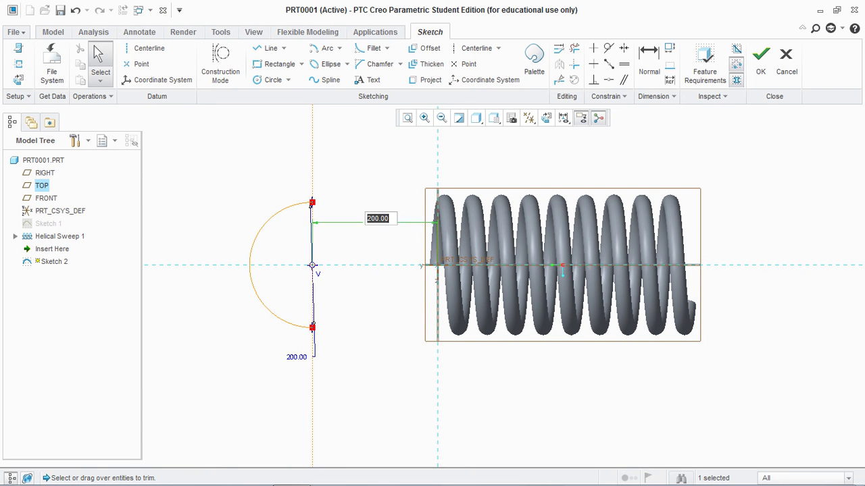
text(160)
key(Return)
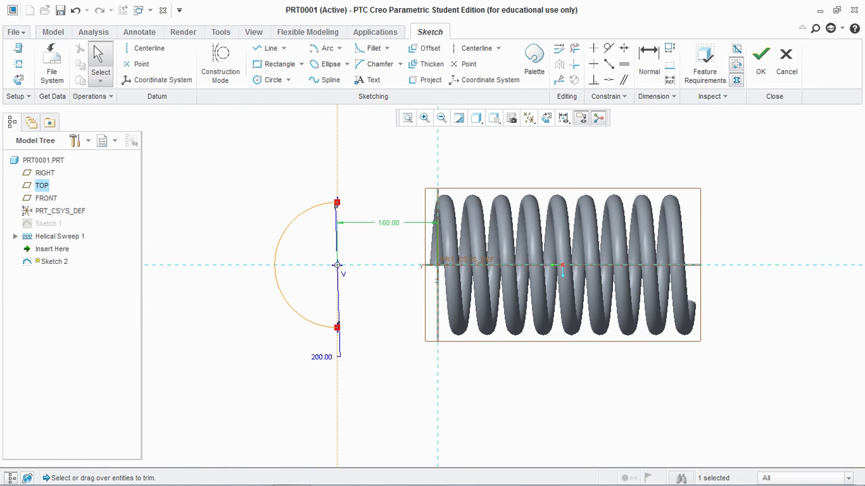
click(761, 61)
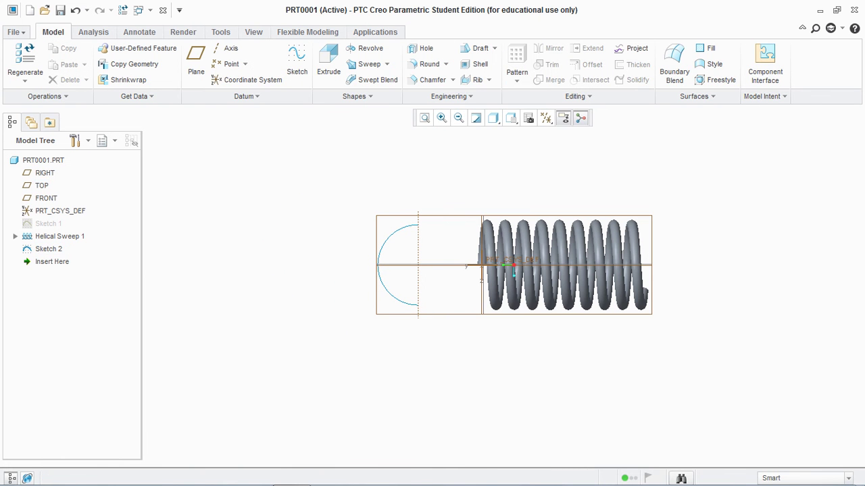
Start a sweep along the sketched arc and draw a section circle about 18 in diameter centred on the trajectory's start
click(365, 64)
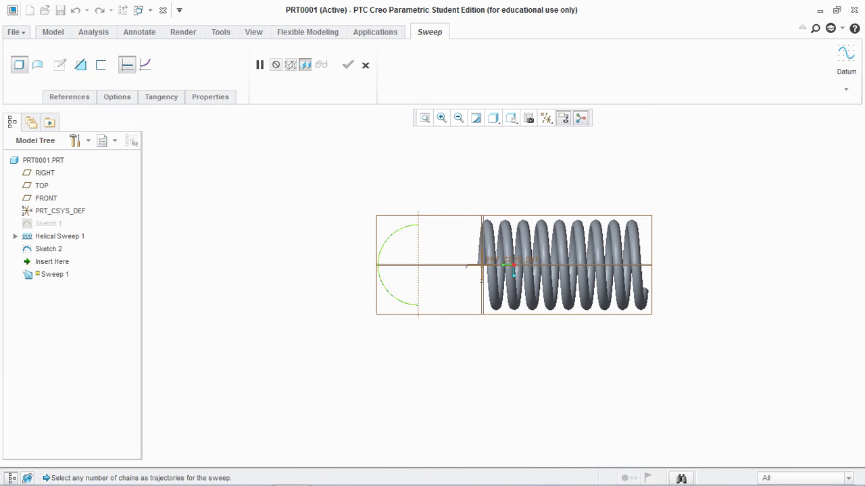
click(59, 64)
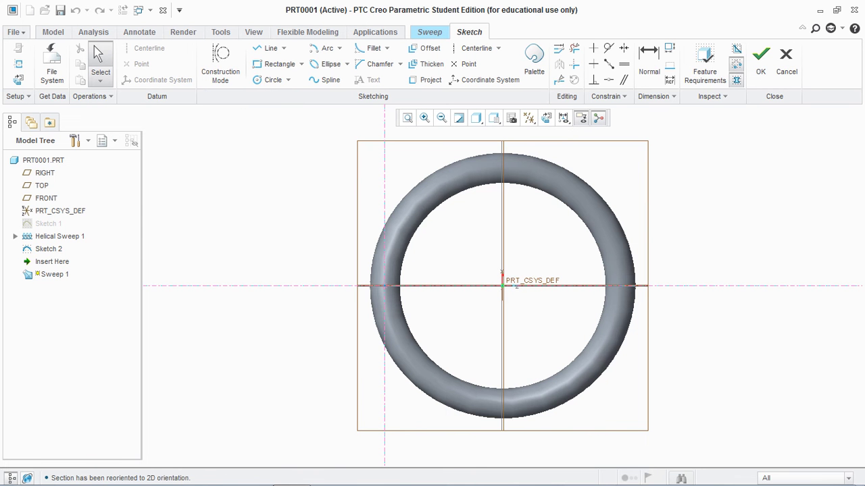
click(269, 79)
scroll(389, 300, up, 5)
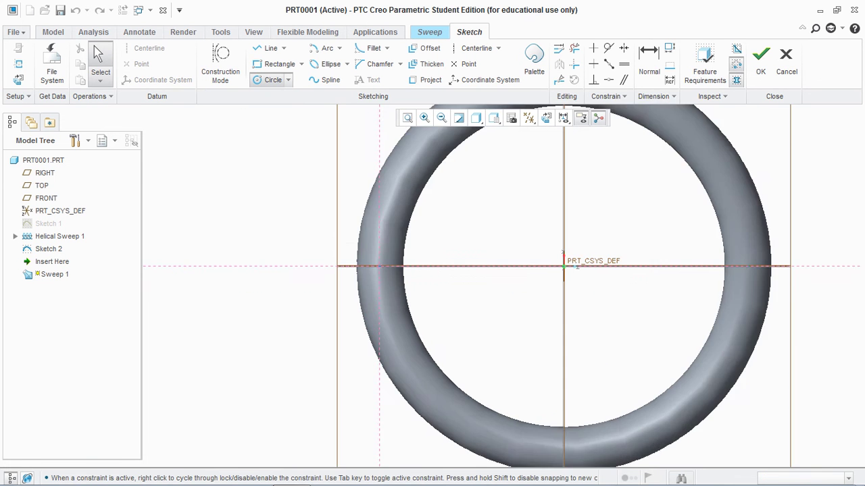
click(374, 239)
click(390, 254)
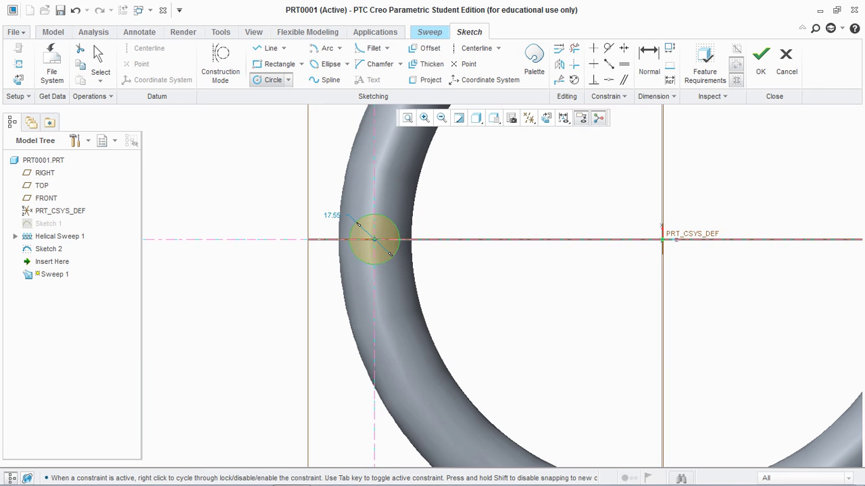
middle_click(391, 254)
Set the section circle's diameter to 25 and complete the solid sweep
double_click(332, 215)
text(25)
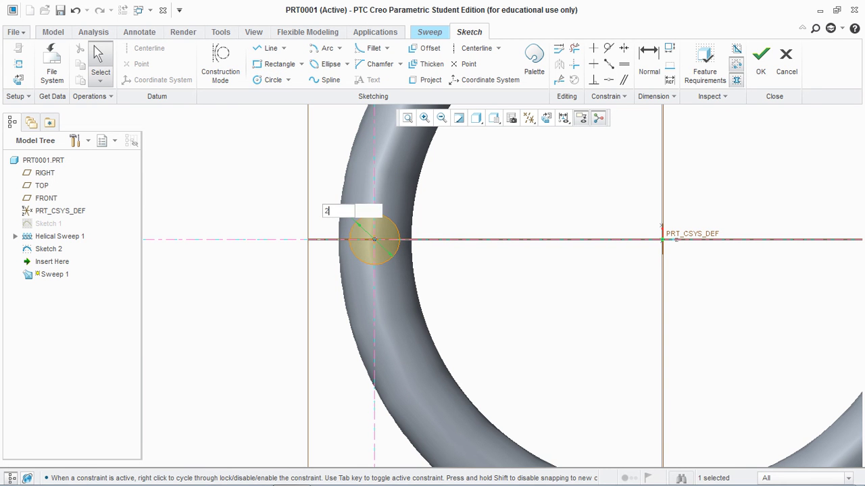
key(Return)
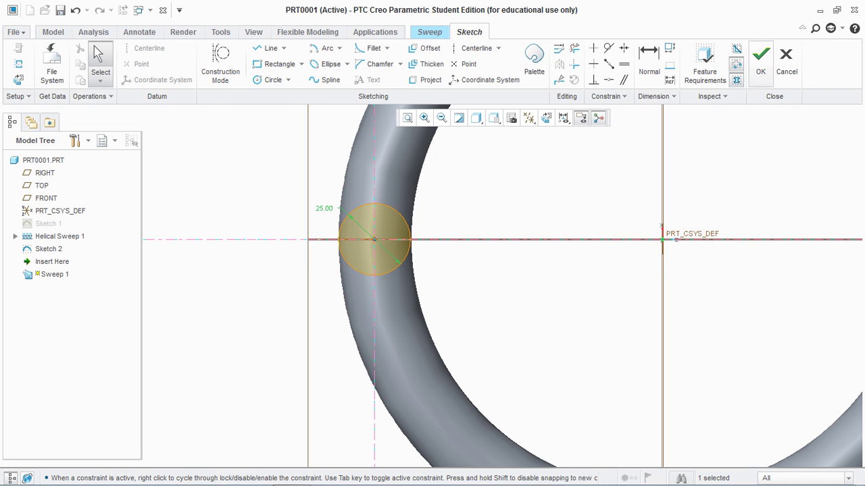
click(760, 59)
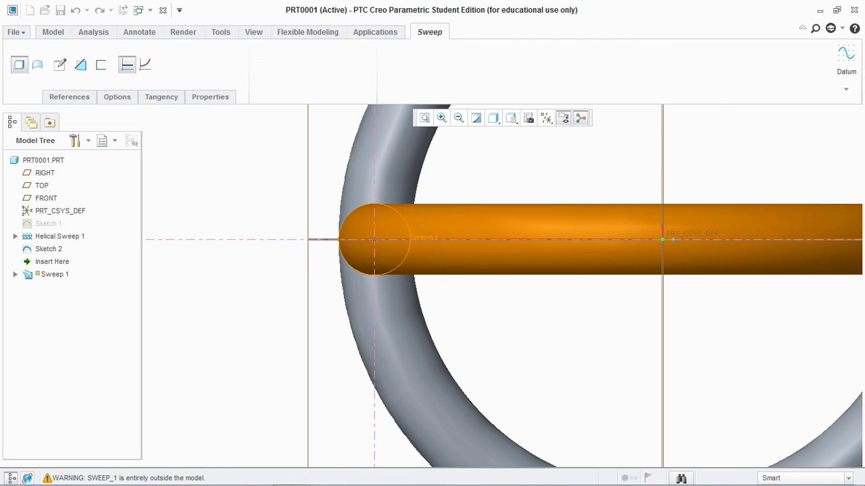
click(348, 65)
Examine the swept arc's position relative to the open end of the spring's nearest coil
scroll(279, 190, up, 5)
middle_drag(280, 191, 295, 121)
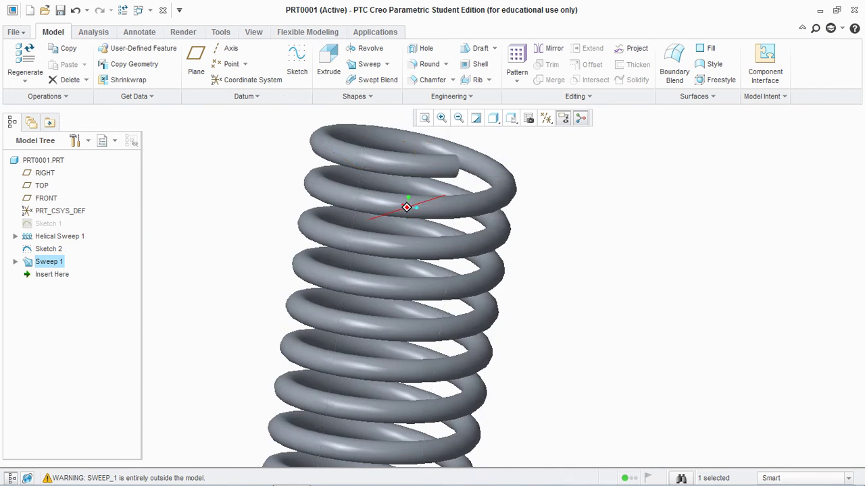
scroll(674, 301, up, 5)
middle_drag(674, 301, 649, 284)
click(649, 284)
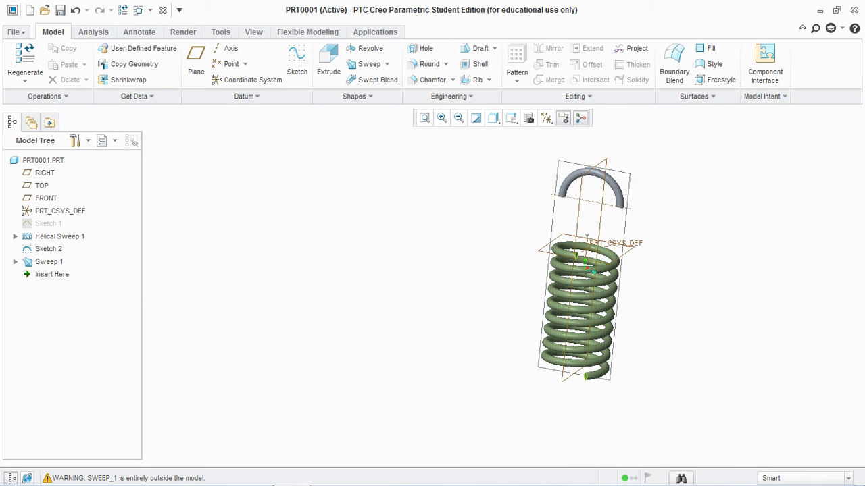
scroll(684, 262, down, 3)
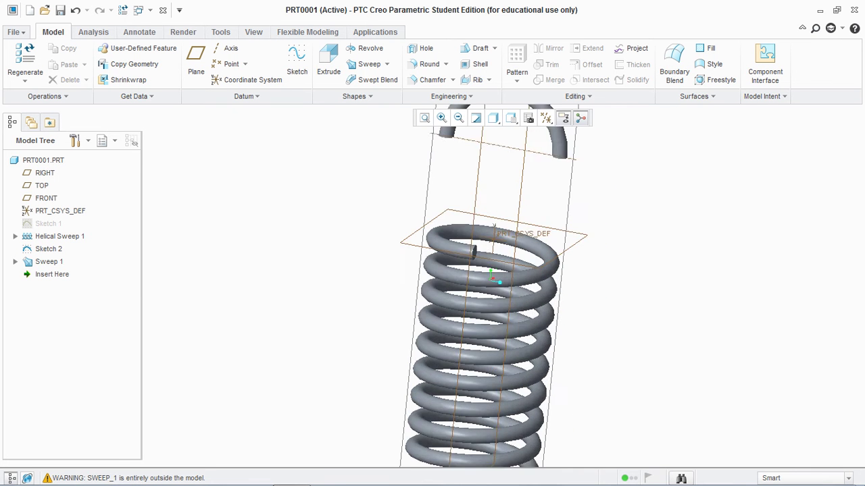
scroll(673, 290, up, 2)
middle_drag(673, 289, 668, 258)
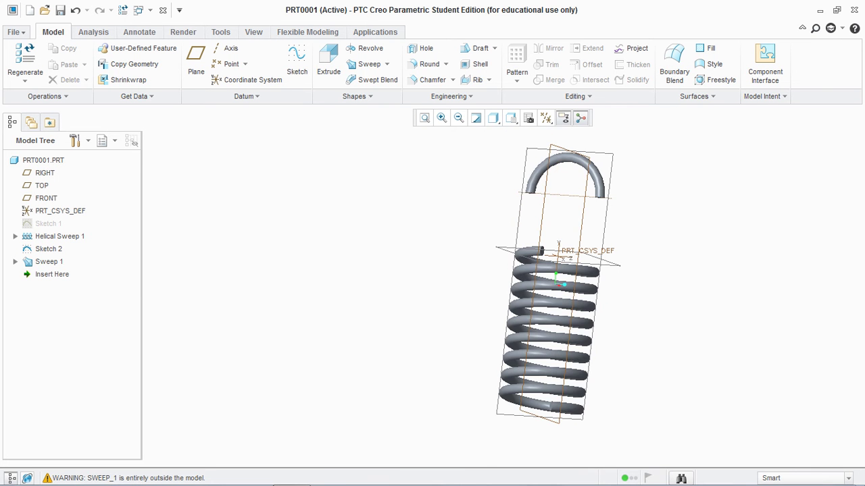
Start a datum point and place it on the flat end face of the coil nearest the swept arc
click(228, 64)
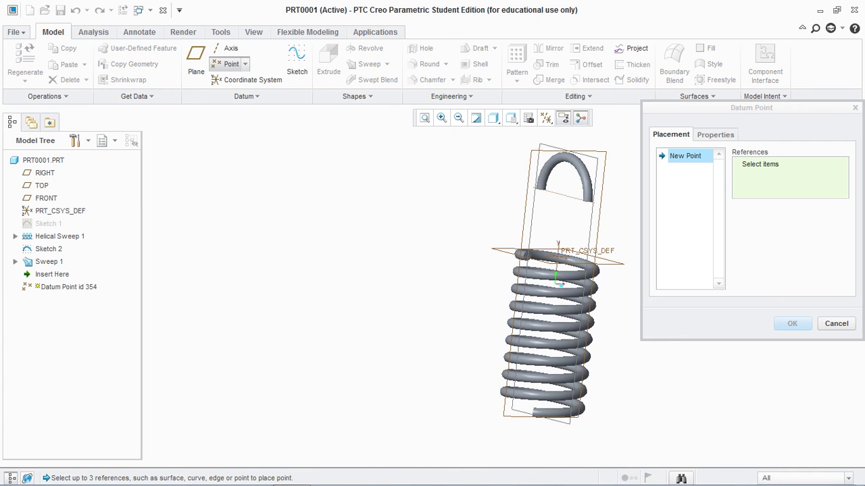
scroll(554, 284, down, 5)
scroll(522, 265, down, 2)
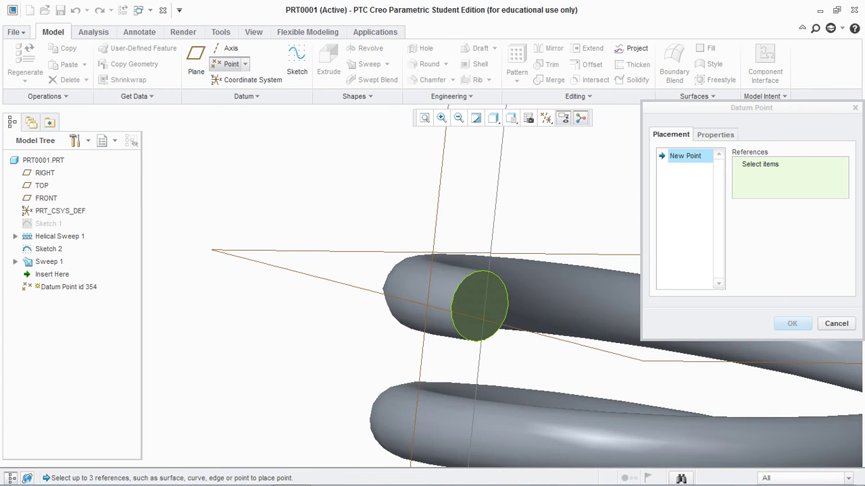
click(473, 301)
Use the RIGHT plane as the datum point's first offset reference, with an offset of 100
scroll(463, 207, up, 2)
scroll(466, 224, up, 5)
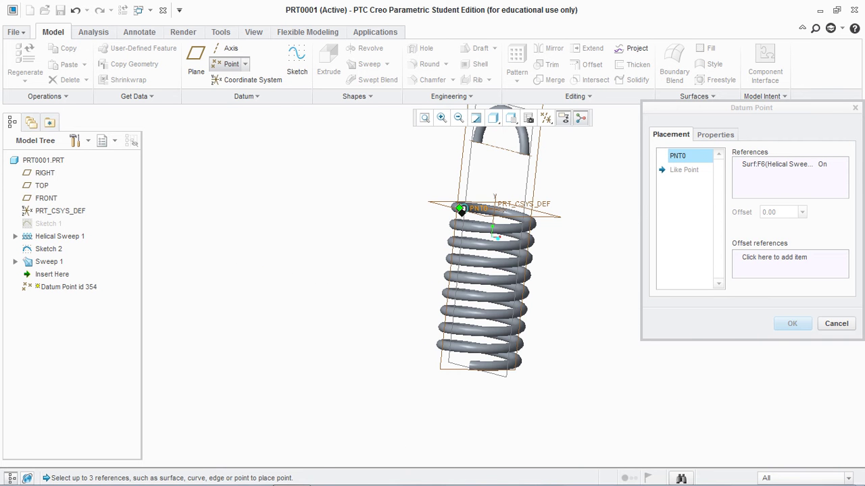
scroll(461, 212, up, 2)
scroll(463, 206, down, 6)
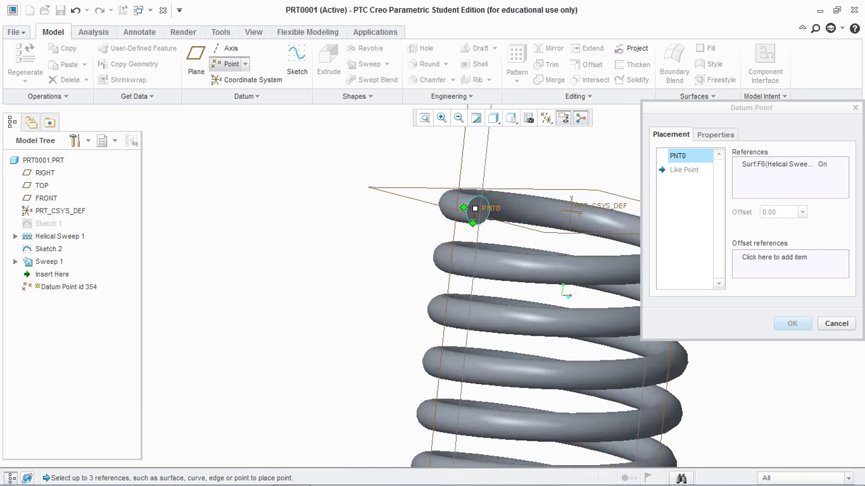
scroll(462, 208, up, 6)
scroll(465, 208, down, 4)
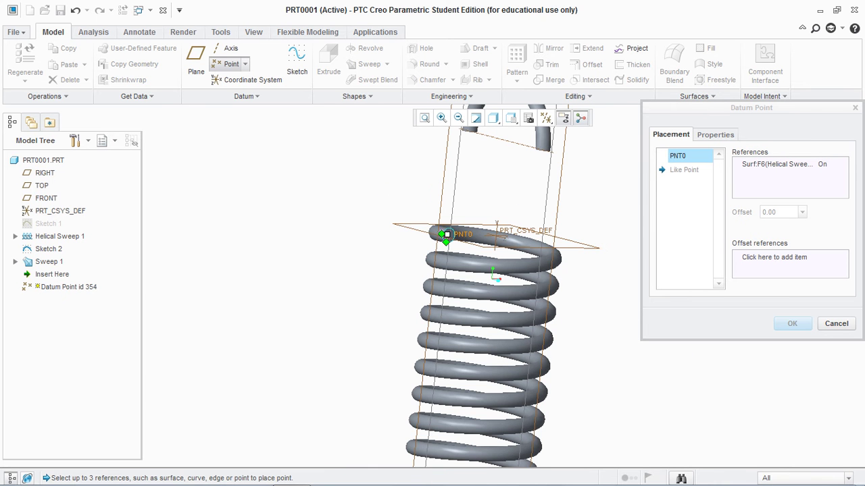
drag(443, 234, 556, 211)
middle_drag(556, 211, 507, 216)
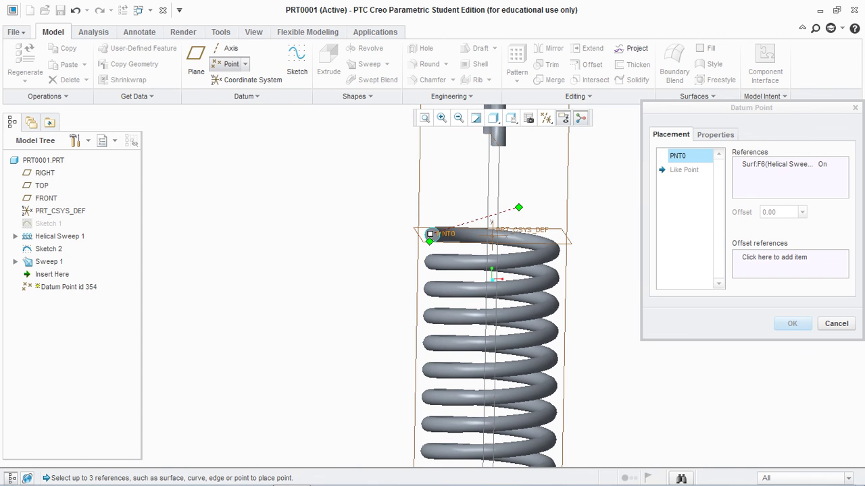
drag(519, 207, 497, 211)
double_click(372, 236)
click(371, 234)
drag(388, 233, 364, 234)
text(100)
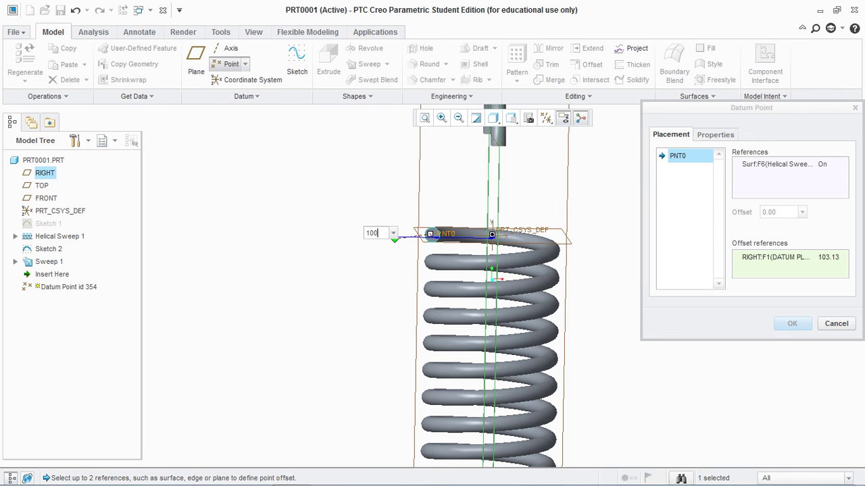
key(Return)
Add the TOP plane as the datum point's second offset reference
scroll(355, 231, down, 3)
scroll(350, 230, down, 2)
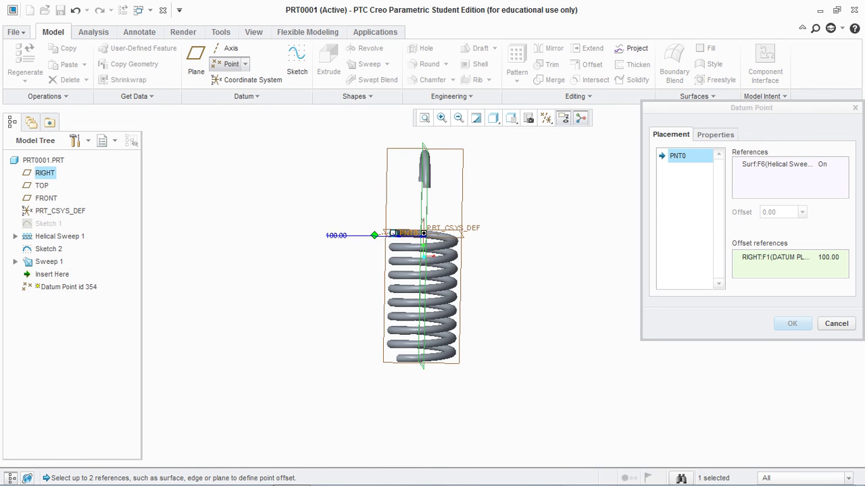
scroll(379, 223, up, 3)
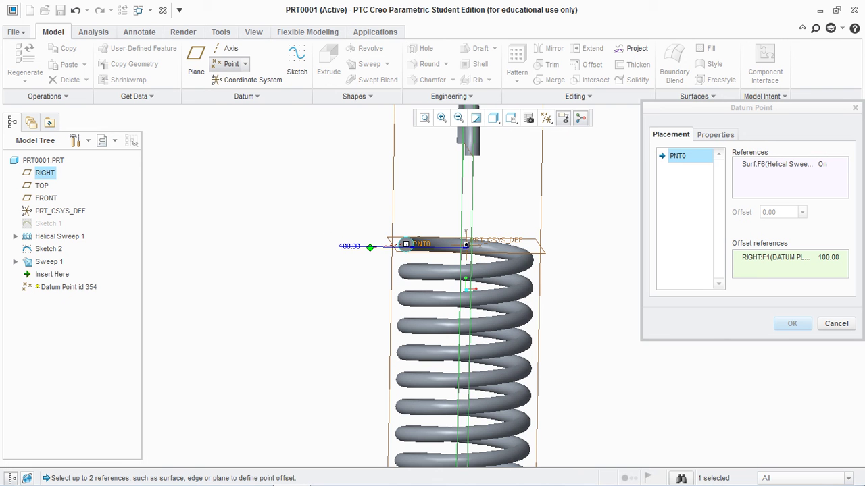
middle_drag(373, 253, 448, 304)
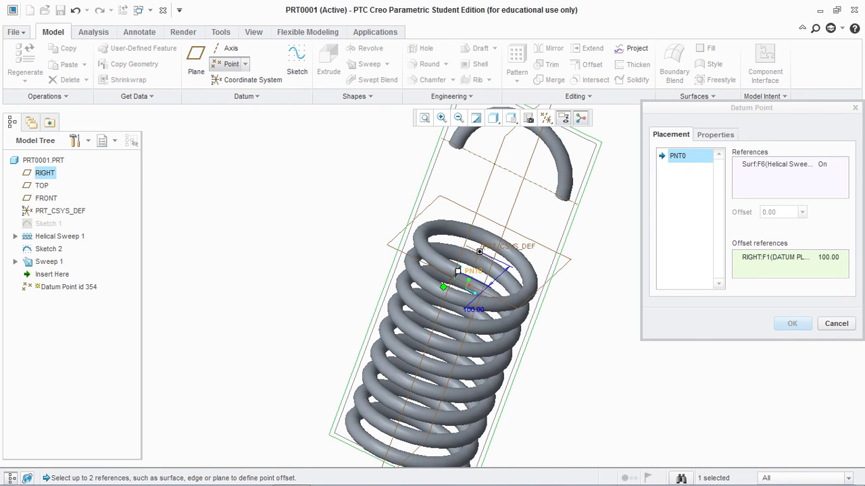
scroll(415, 312, down, 1)
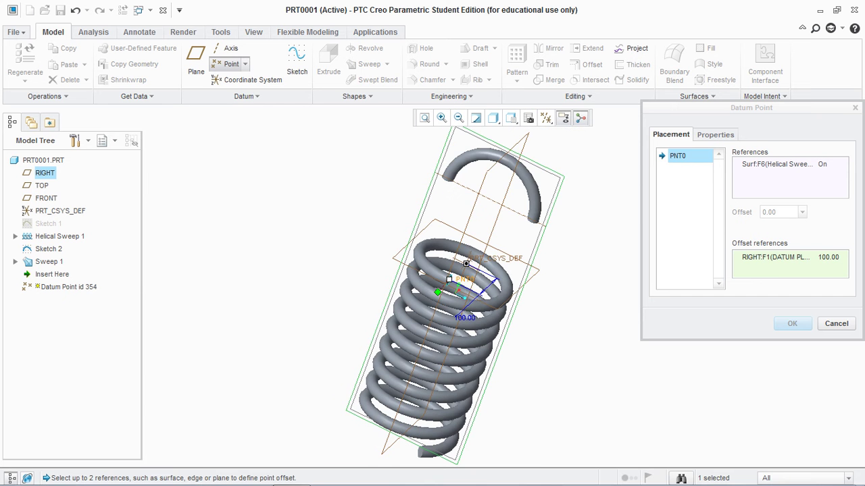
middle_drag(454, 306, 406, 273)
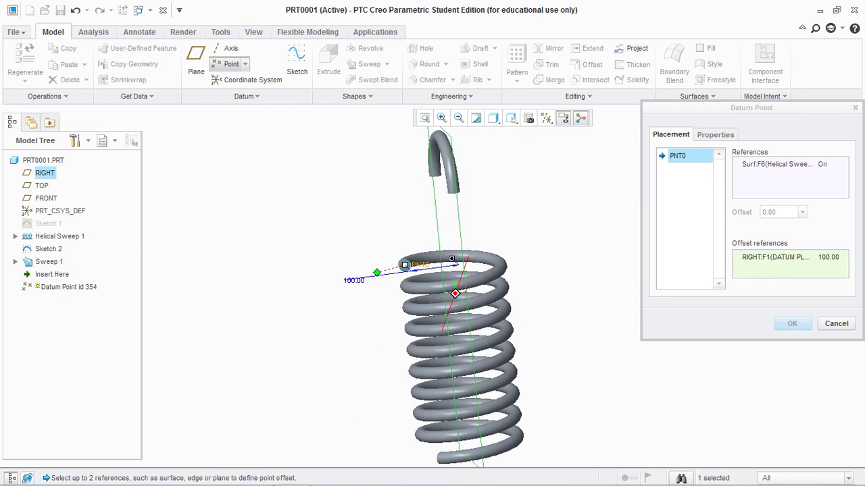
scroll(421, 268, up, 5)
scroll(408, 245, down, 5)
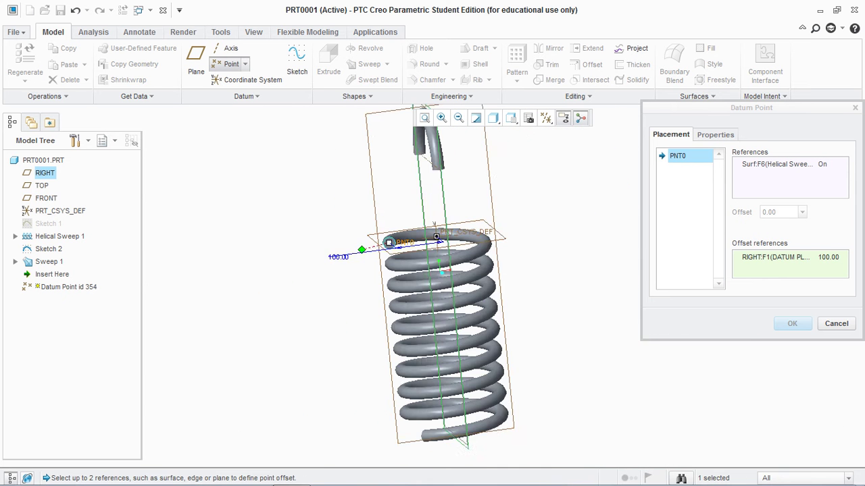
middle_drag(411, 246, 451, 278)
middle_drag(440, 271, 436, 230)
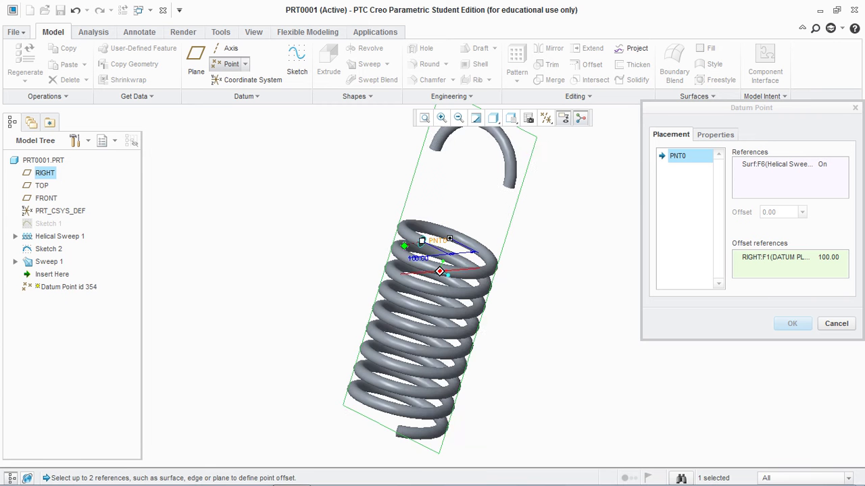
scroll(398, 246, down, 5)
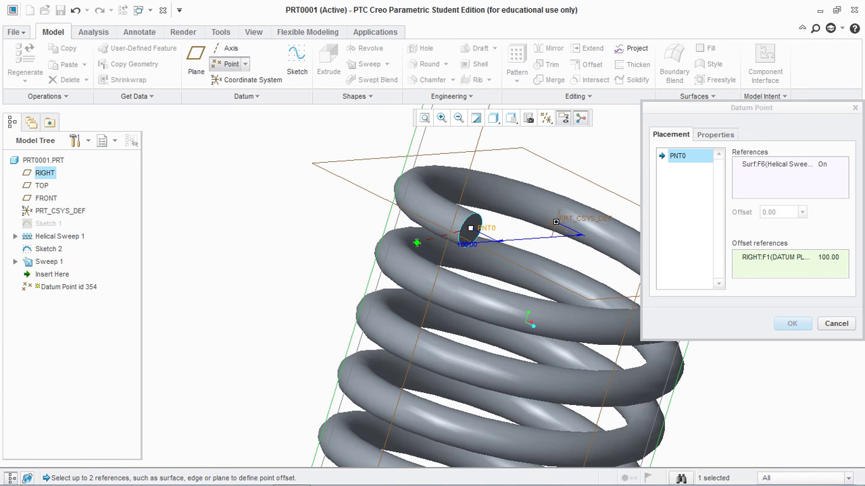
drag(416, 242, 414, 214)
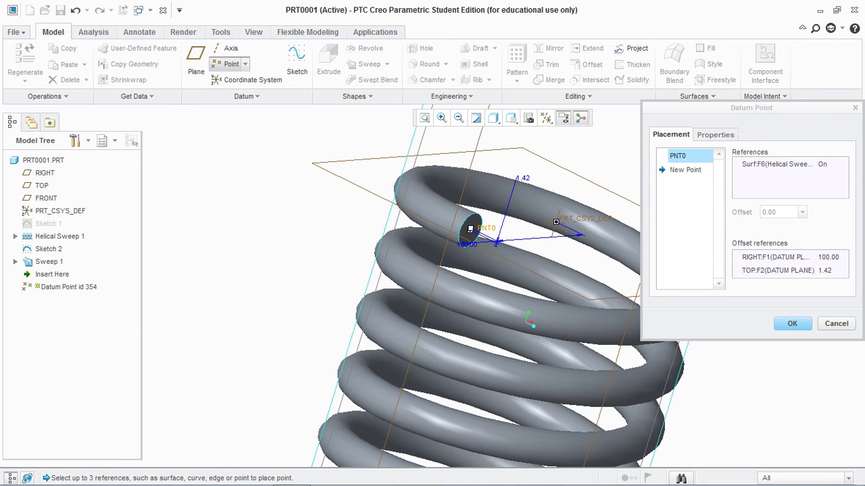
middle_drag(471, 270, 411, 255)
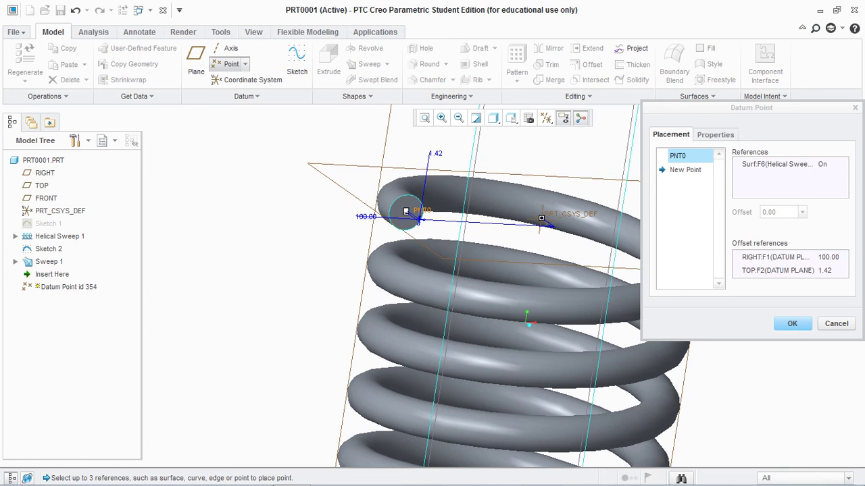
Set the datum point's offset from the TOP plane to 0 and finish the point
double_click(436, 153)
key(Return)
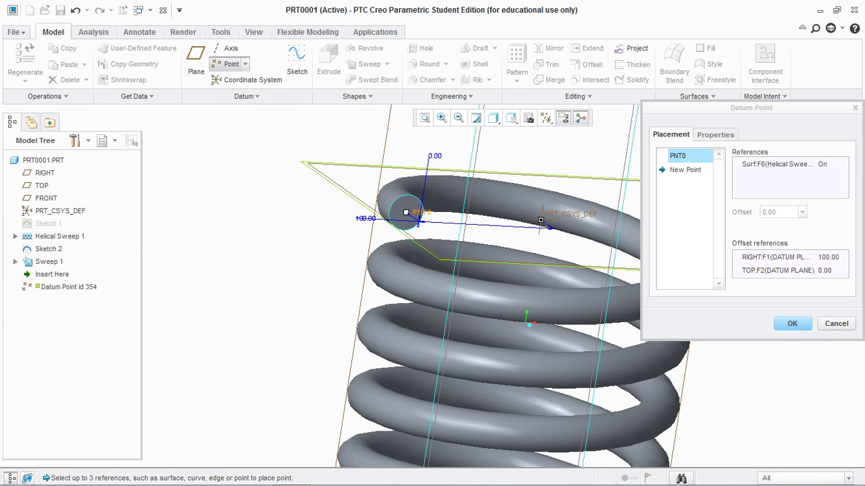
click(792, 324)
click(752, 334)
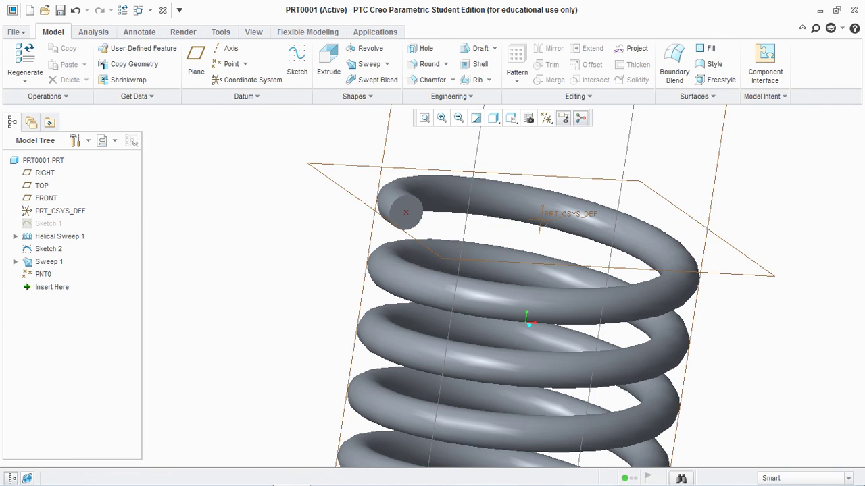
Create a second datum point at the end of the hook's sweep curve, centred on one of the hook's end faces
scroll(751, 334, up, 4)
scroll(403, 282, up, 4)
middle_drag(520, 245, 585, 247)
scroll(585, 247, down, 4)
middle_drag(540, 198, 541, 152)
click(230, 64)
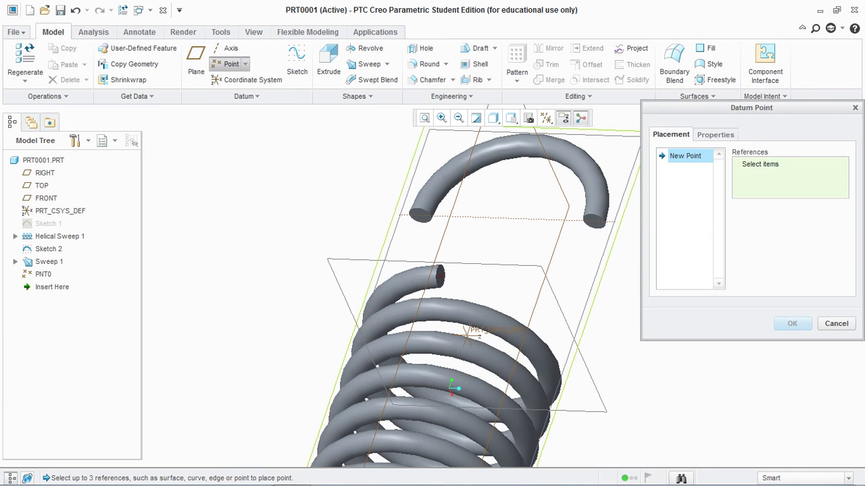
scroll(594, 220, down, 12)
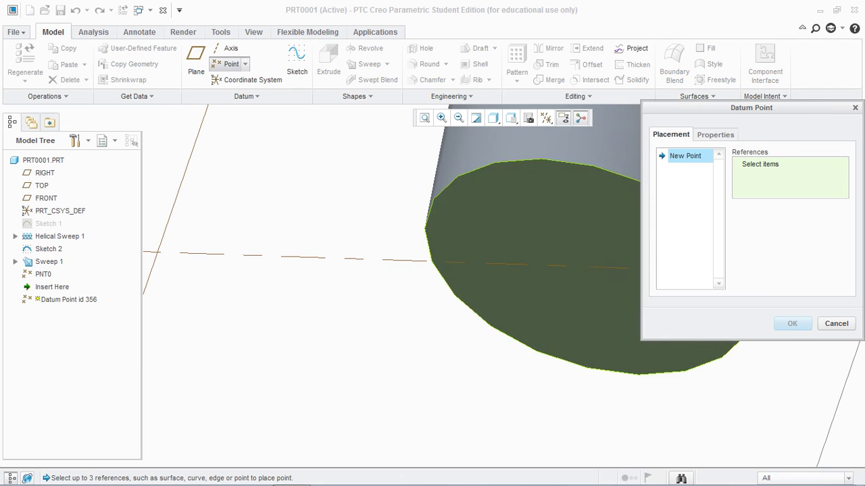
click(589, 267)
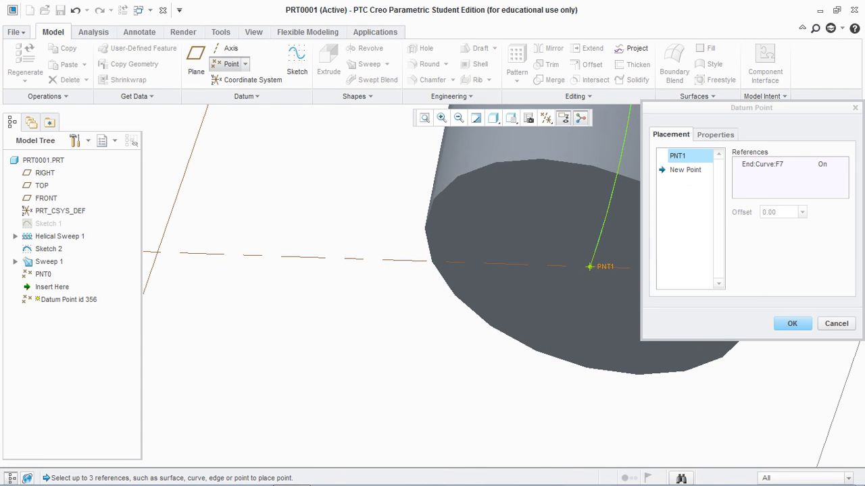
click(793, 323)
scroll(690, 321, up, 12)
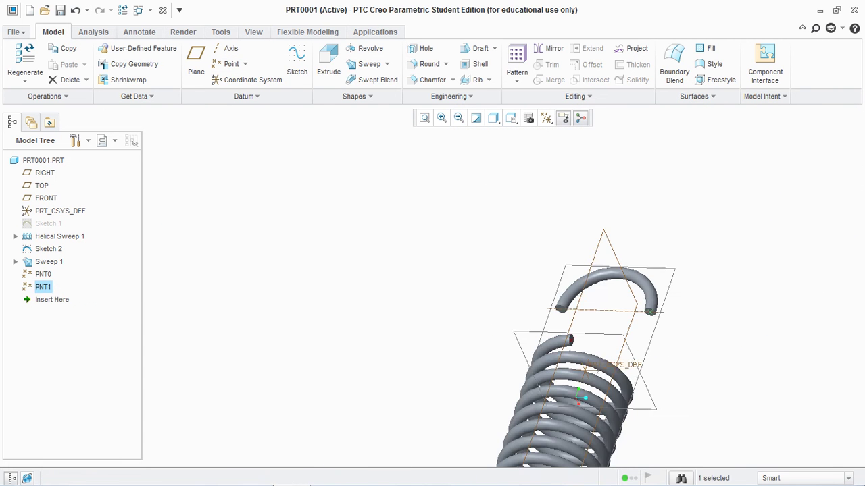
click(690, 321)
Start a Curve through Points and run it from the coil's end-face point to the datum point on the hook's end
middle_drag(689, 321, 679, 341)
scroll(346, 196, up, 3)
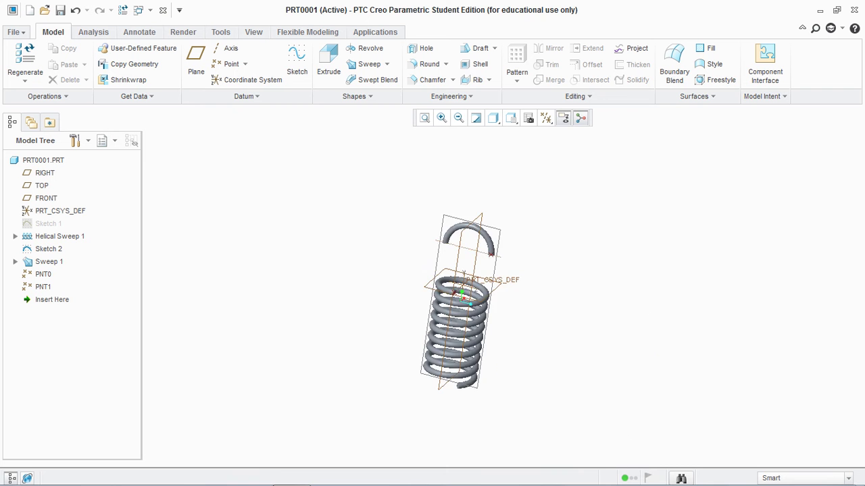
scroll(535, 291, down, 4)
scroll(581, 291, up, 2)
click(247, 96)
mouse_move(212, 112)
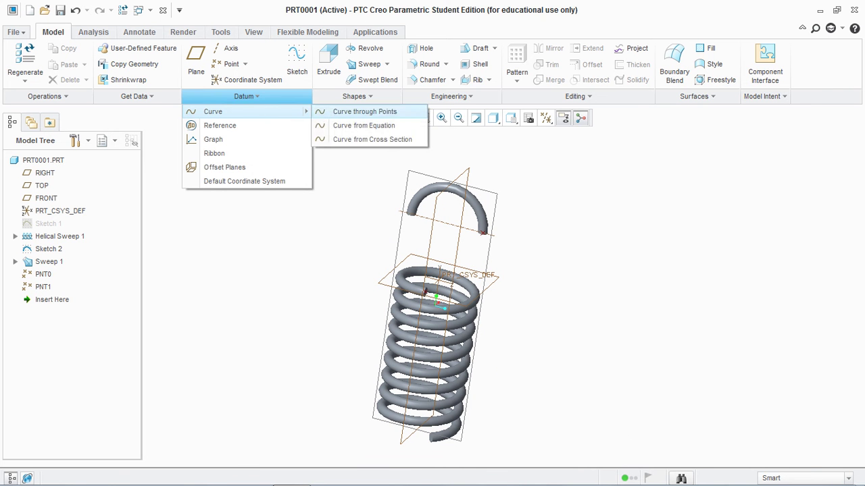
click(365, 111)
scroll(402, 288, up, 4)
scroll(418, 278, up, 4)
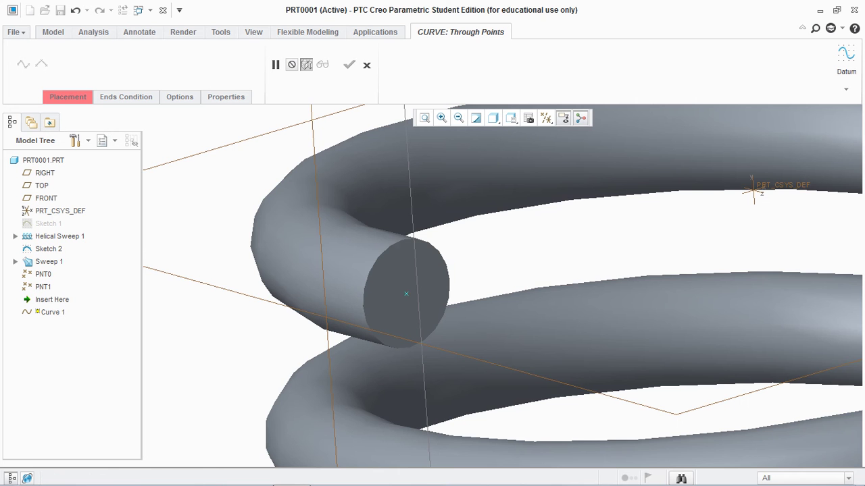
scroll(477, 301, down, 8)
scroll(492, 211, up, 6)
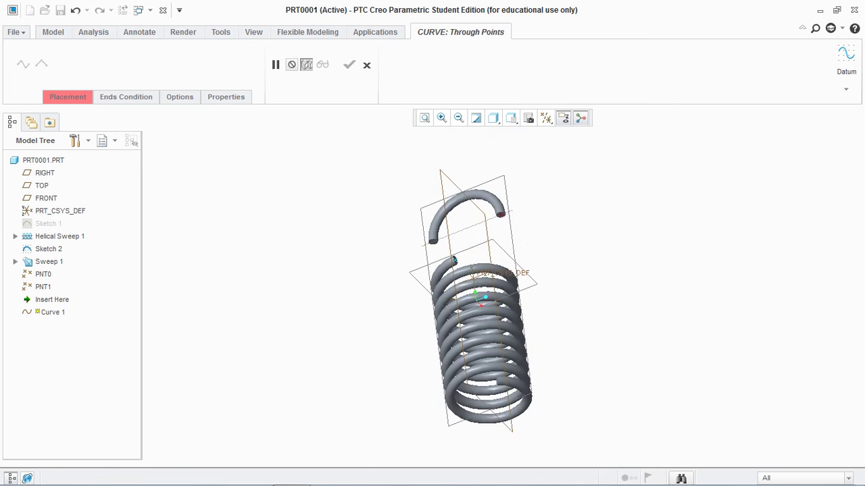
click(538, 200)
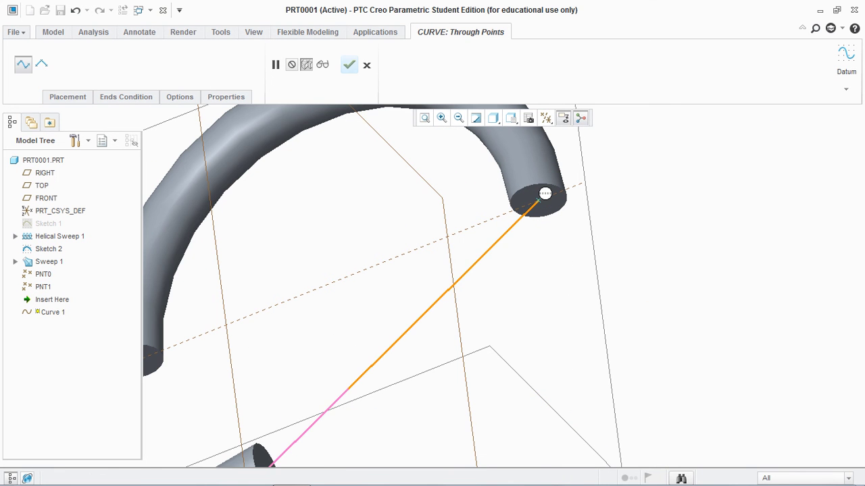
Set the curve's start point end condition to Normal, referencing the flat end face of the coil
scroll(544, 243, down, 7)
middle_drag(540, 264, 552, 333)
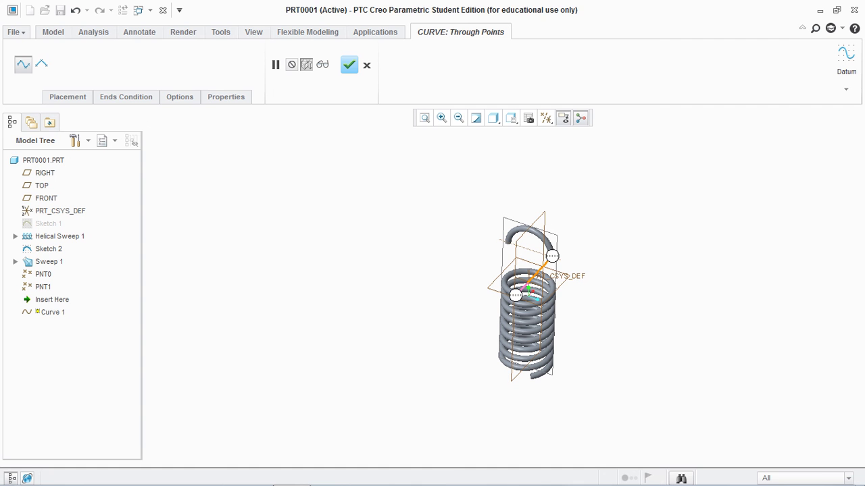
click(126, 97)
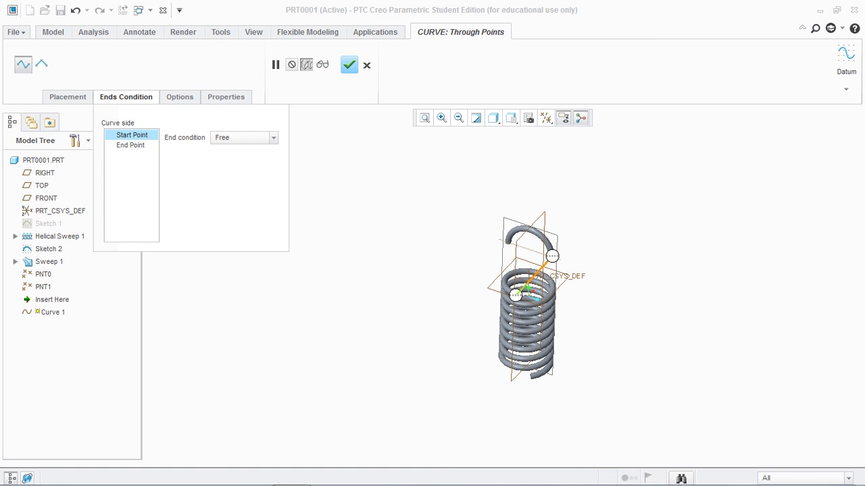
click(273, 138)
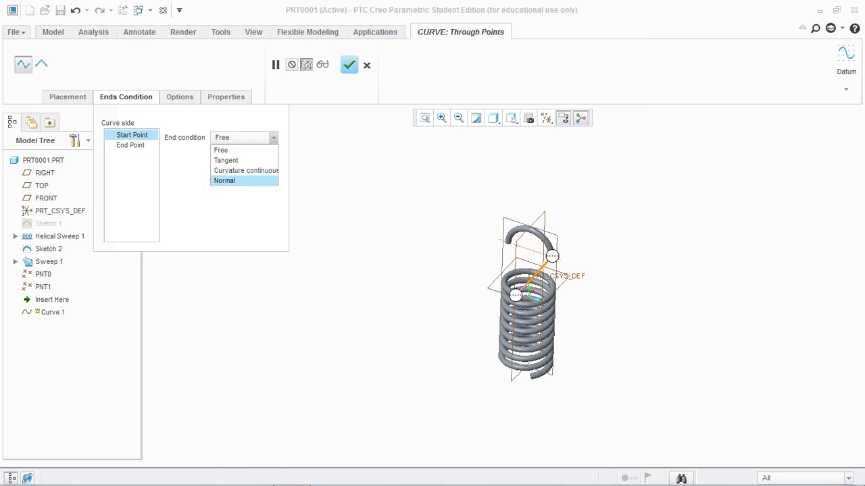
click(233, 181)
middle_drag(534, 324, 513, 310)
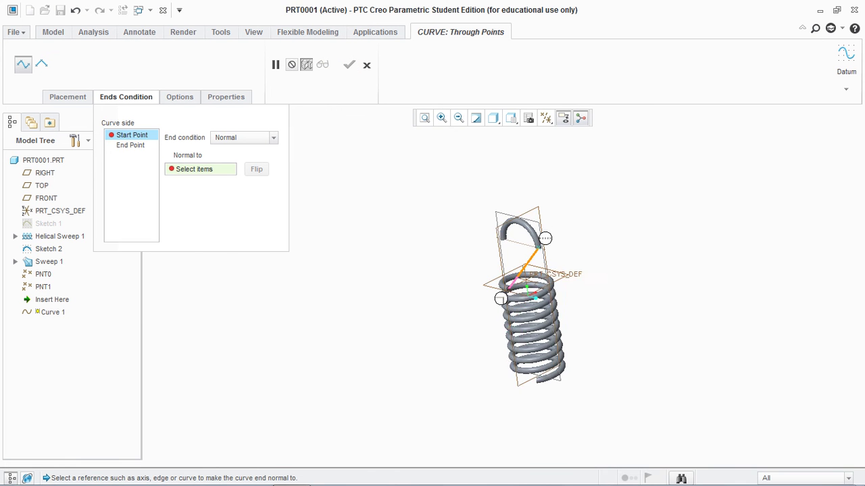
scroll(534, 322, up, 5)
scroll(534, 322, down, 3)
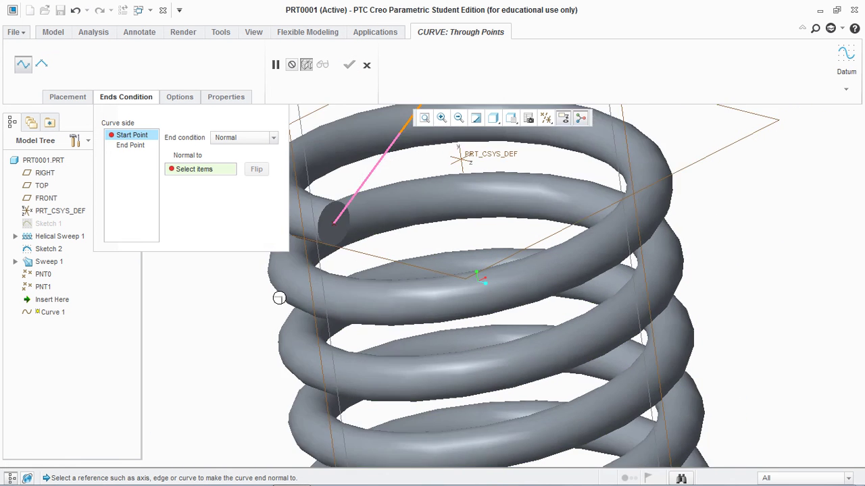
scroll(449, 263, up, 4)
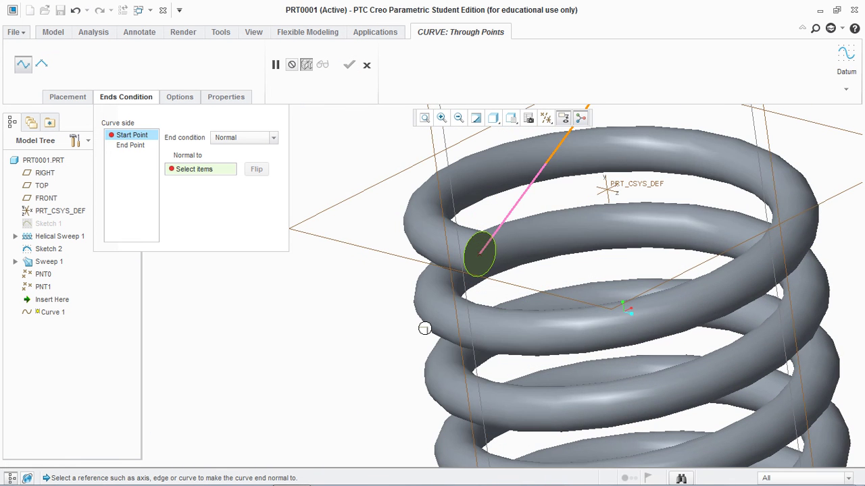
click(470, 253)
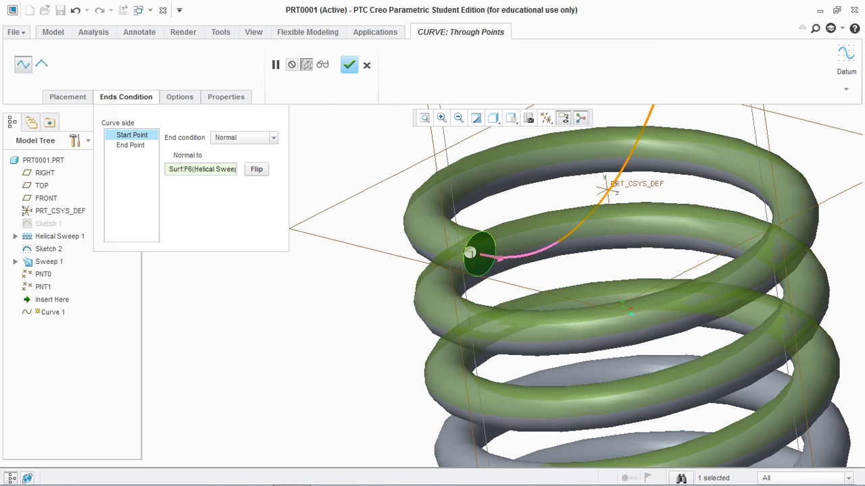
Set the curve's end point end condition to Normal, referencing the hook's end face
scroll(470, 253, down, 4)
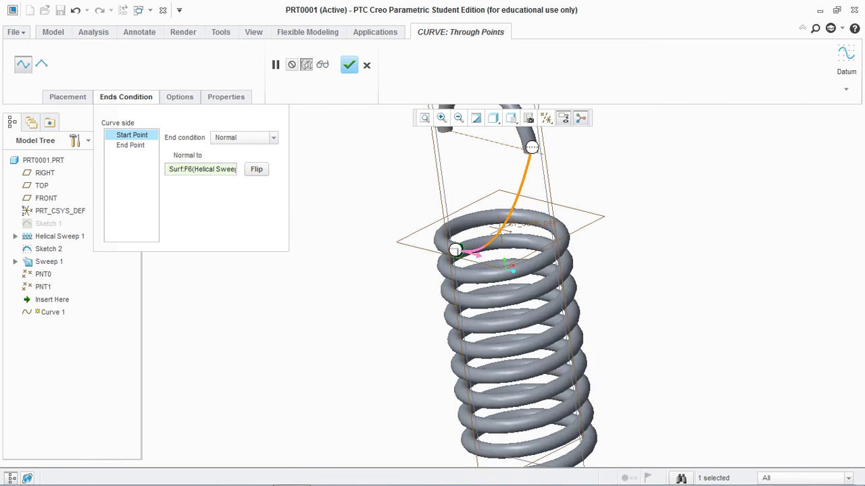
scroll(454, 250, down, 2)
click(131, 145)
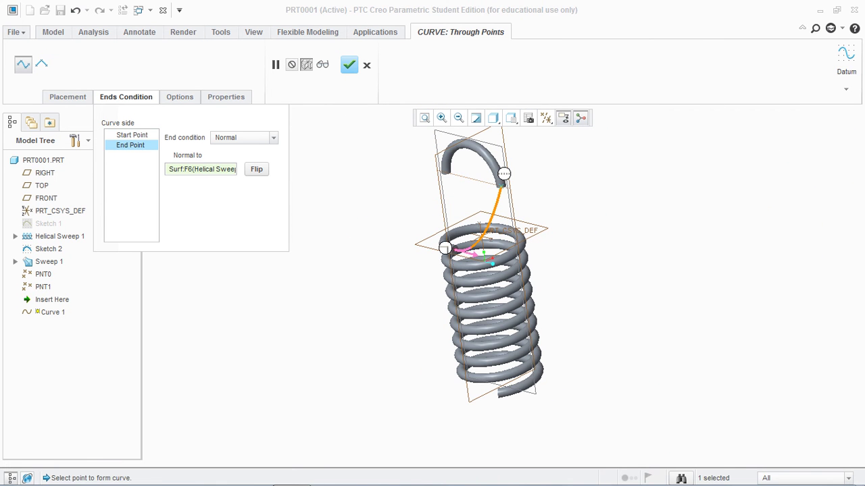
click(244, 138)
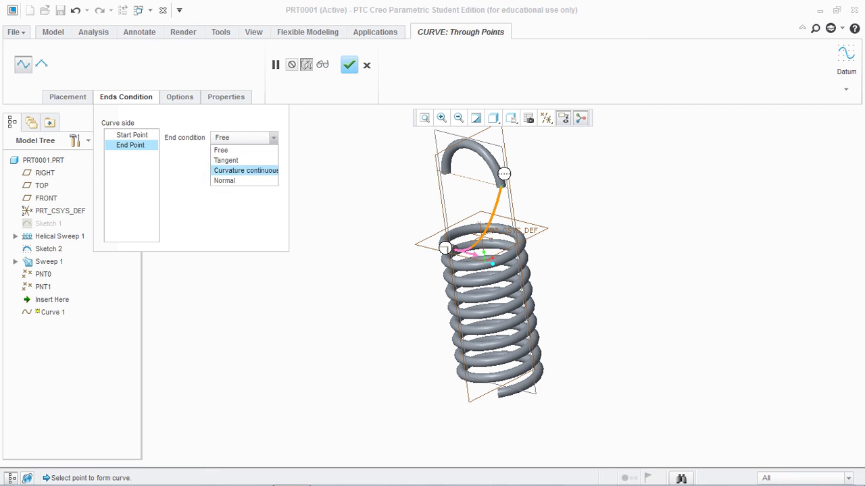
click(229, 180)
middle_drag(473, 150, 521, 165)
scroll(522, 164, up, 5)
scroll(534, 202, up, 5)
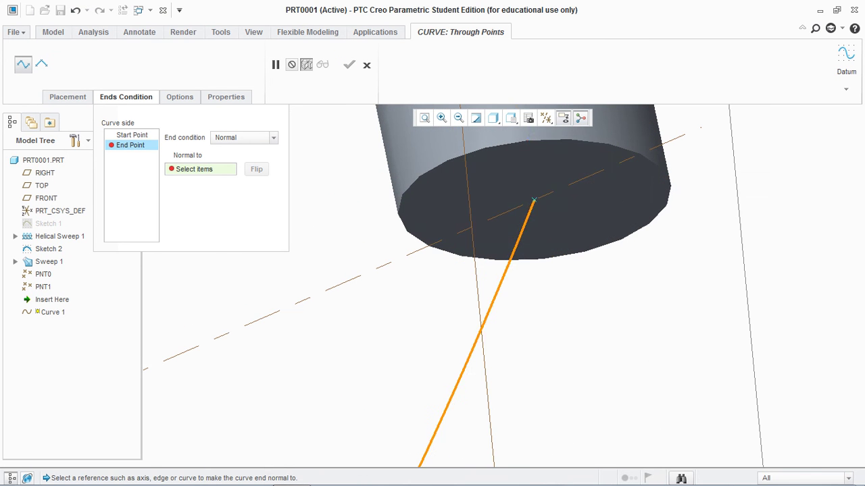
click(534, 204)
Flip the curve's end direction at the hook so the curve meets the hook from the coil side
scroll(521, 204, down, 3)
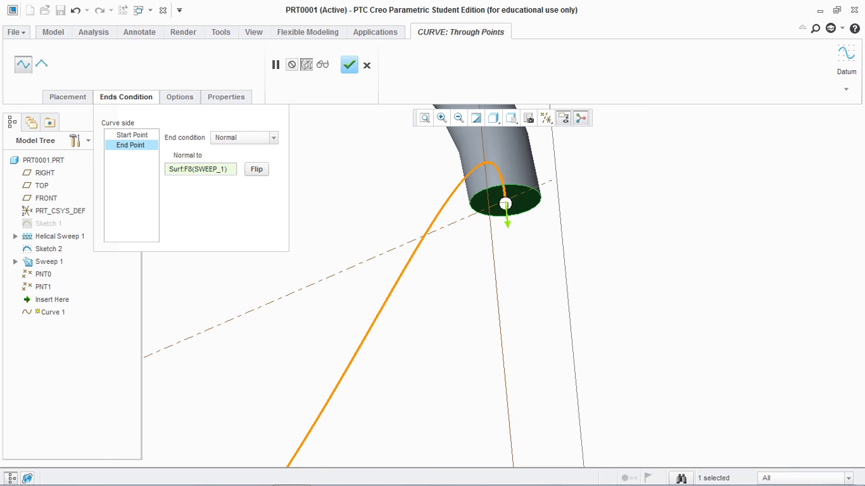
click(507, 219)
scroll(535, 236, down, 7)
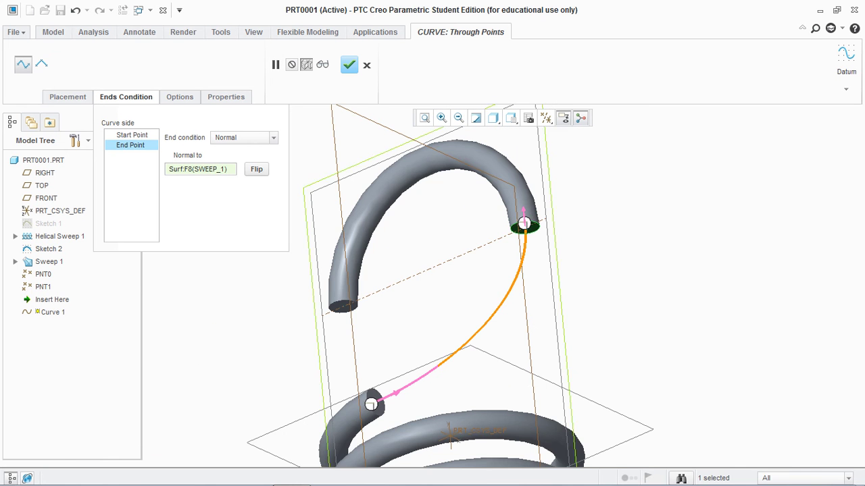
middle_drag(561, 233, 615, 219)
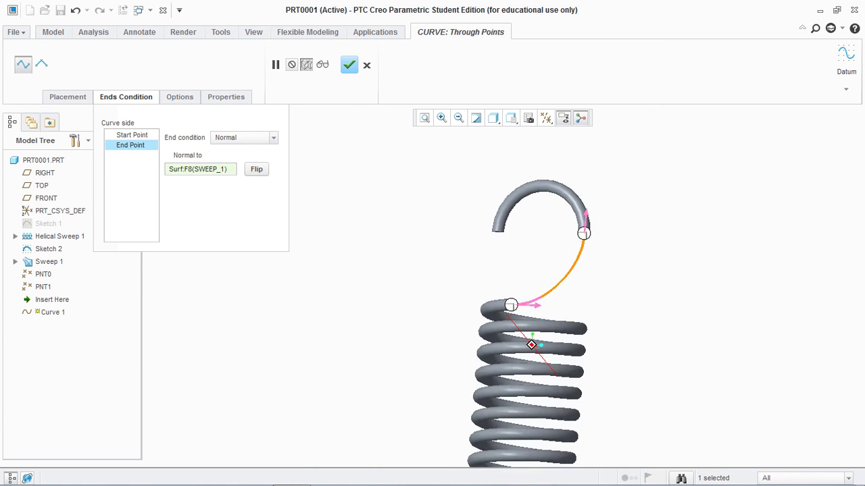
click(127, 97)
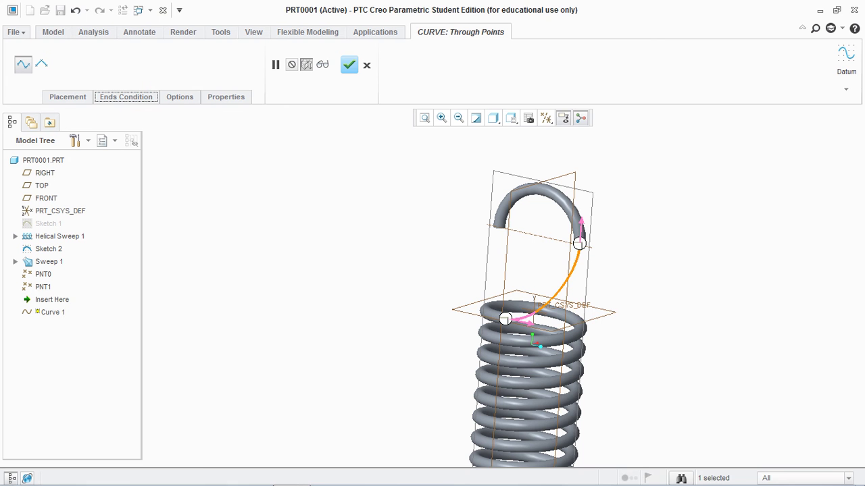
Enable Tweak curve and move the control point nearest the coil's end slightly away from the coil's end face
click(180, 96)
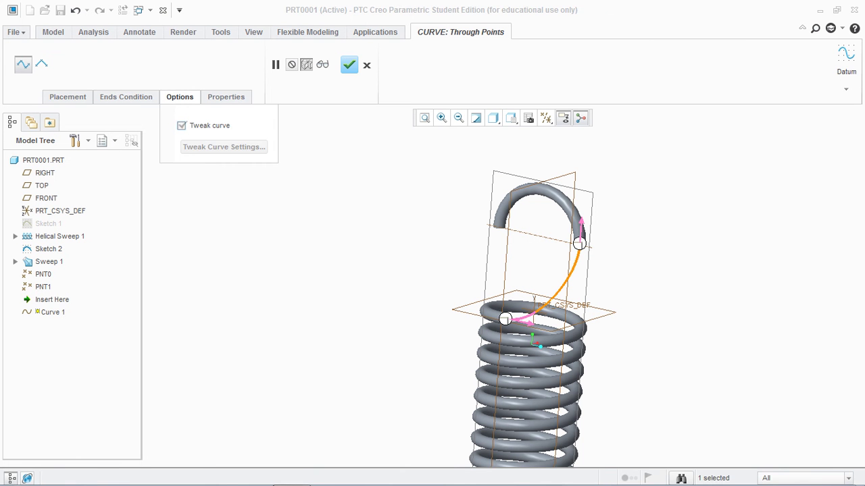
click(182, 126)
click(224, 147)
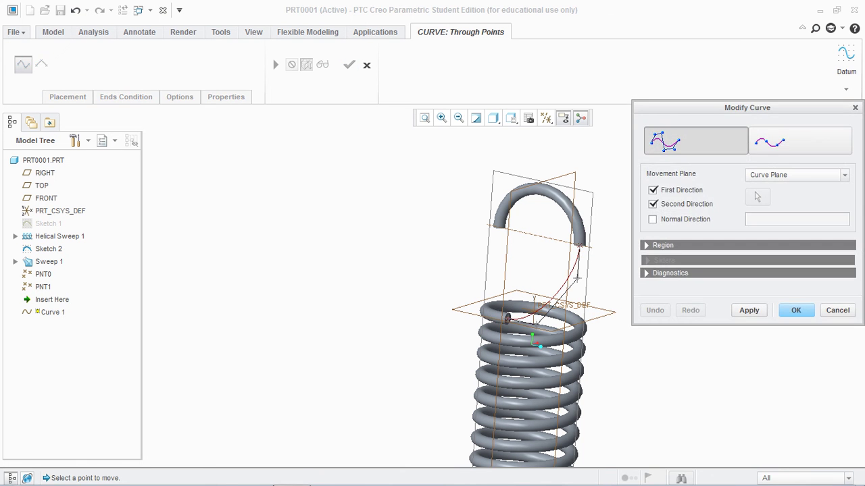
scroll(561, 322, down, 5)
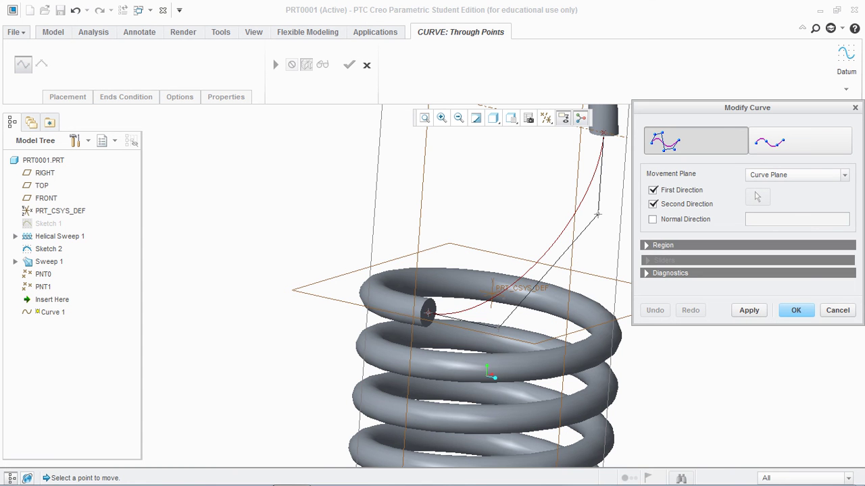
drag(499, 329, 504, 330)
scroll(246, 267, up, 3)
middle_drag(246, 267, 138, 238)
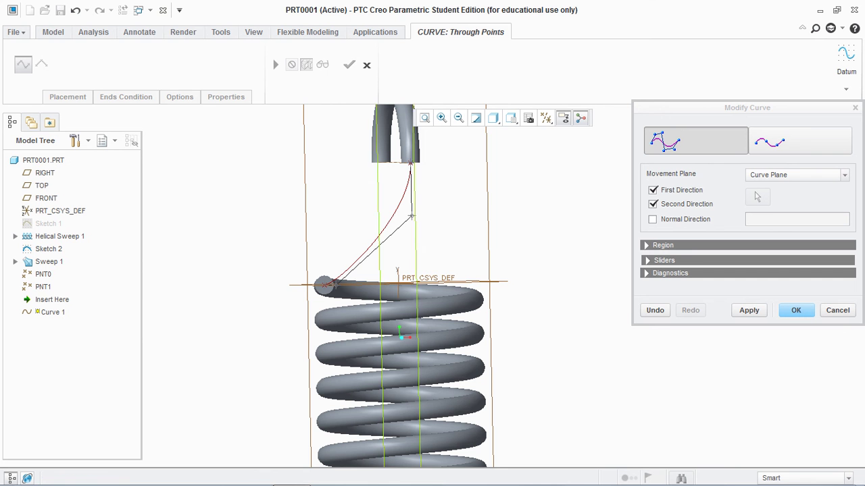
scroll(412, 216, up, 5)
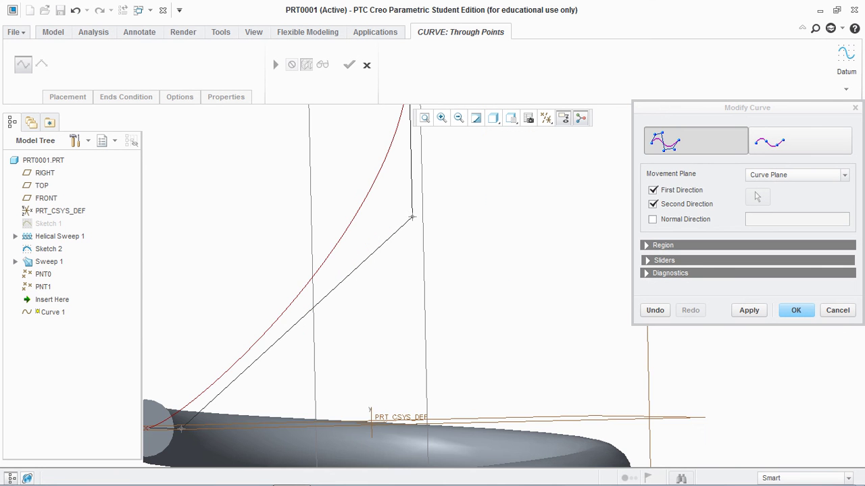
scroll(450, 218, up, 5)
middle_drag(449, 219, 510, 249)
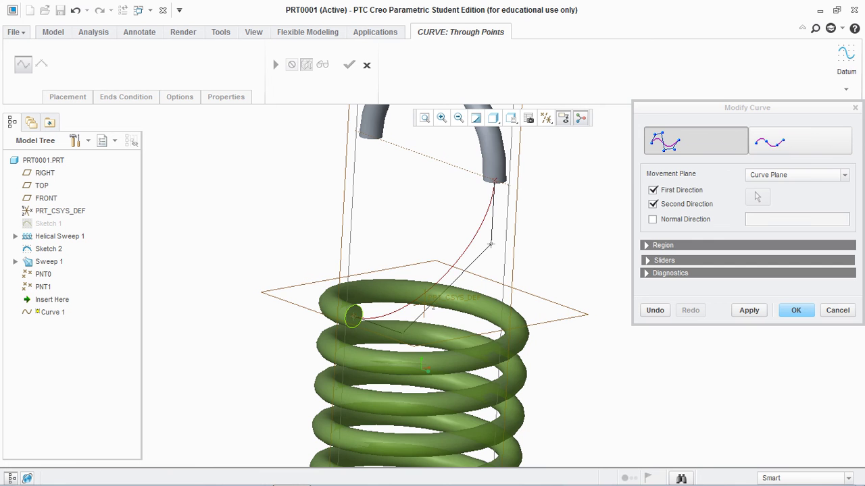
middle_drag(473, 240, 530, 247)
middle_click(530, 247)
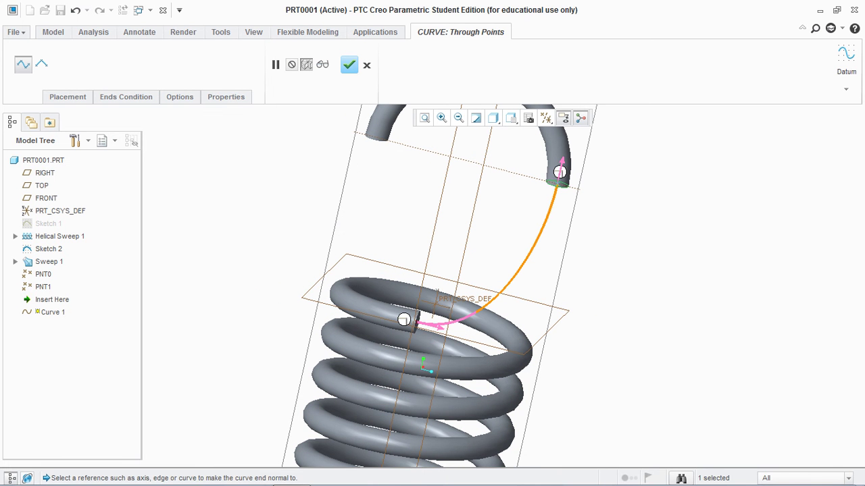
Reopen the curve's tweak settings and move the control point nearest the hook down toward the coil
click(223, 147)
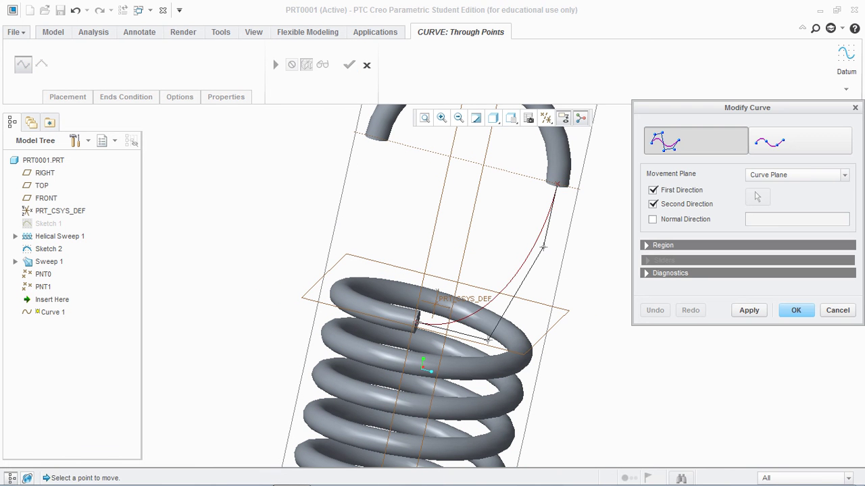
drag(543, 247, 538, 273)
middle_drag(538, 273, 412, 242)
click(796, 310)
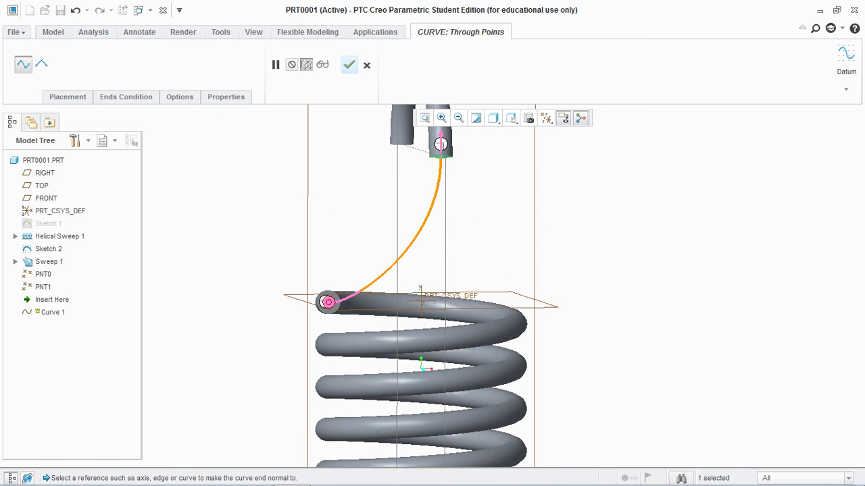
Tweak the curve again by moving its middle control point further down toward the coil, and complete the curve feature
click(180, 97)
click(223, 146)
drag(441, 251, 440, 283)
click(795, 310)
click(349, 64)
click(351, 196)
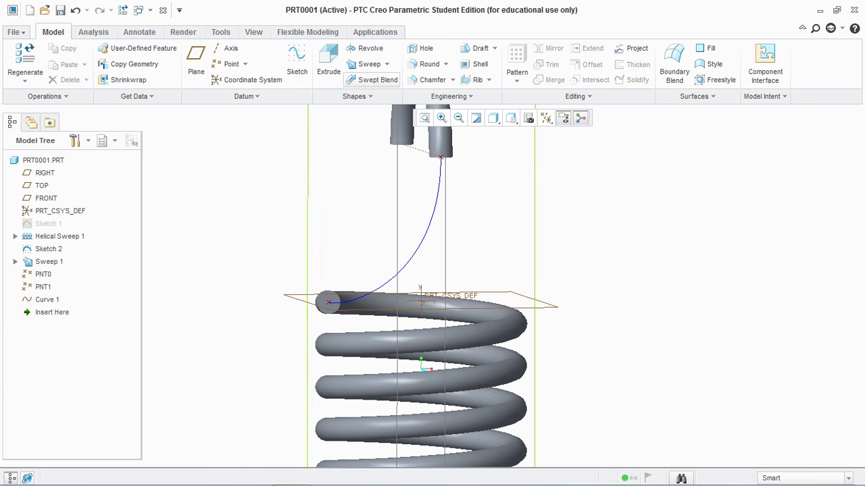
Start a Sweep along the connecting curve and sketch its section as a 25 diameter circle centred on the curve's coil end
click(368, 63)
click(423, 240)
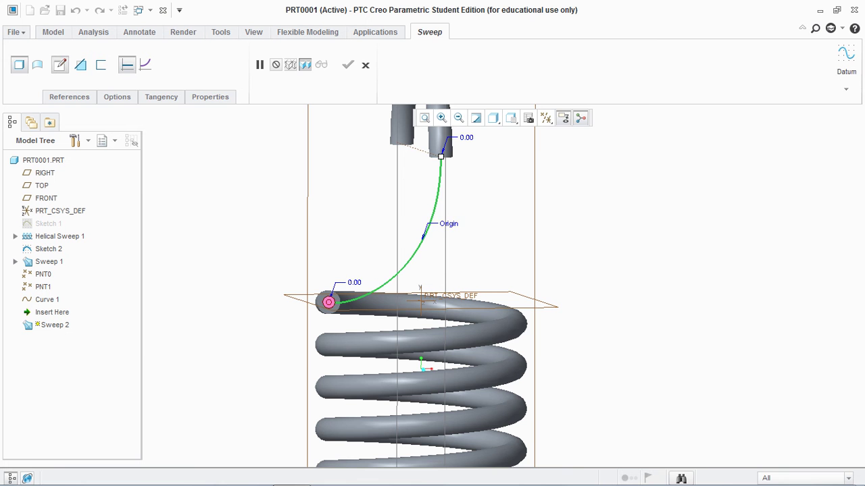
click(60, 64)
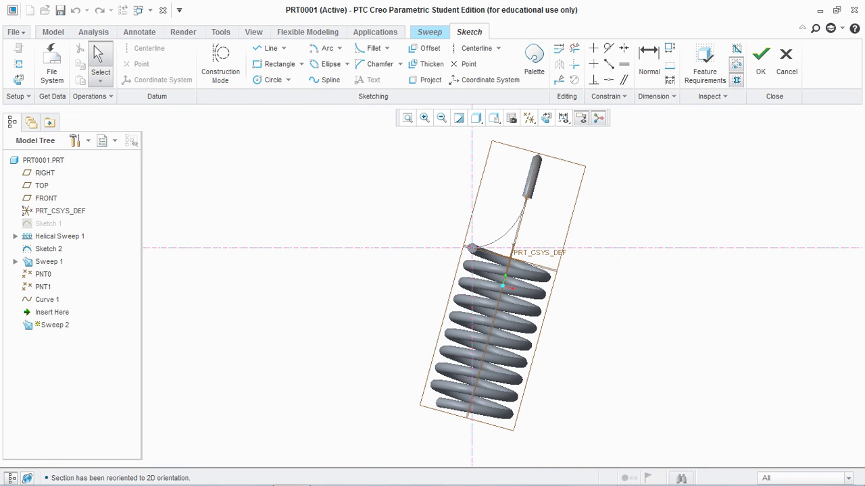
click(271, 80)
scroll(476, 245, down, 10)
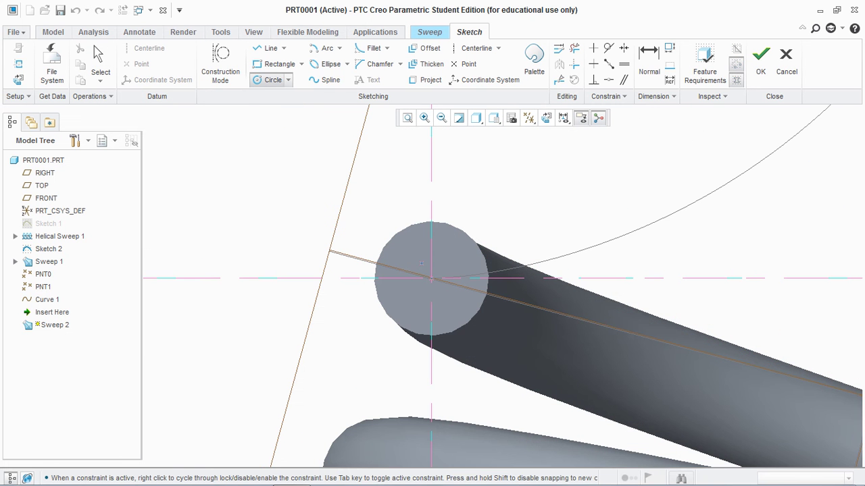
click(431, 278)
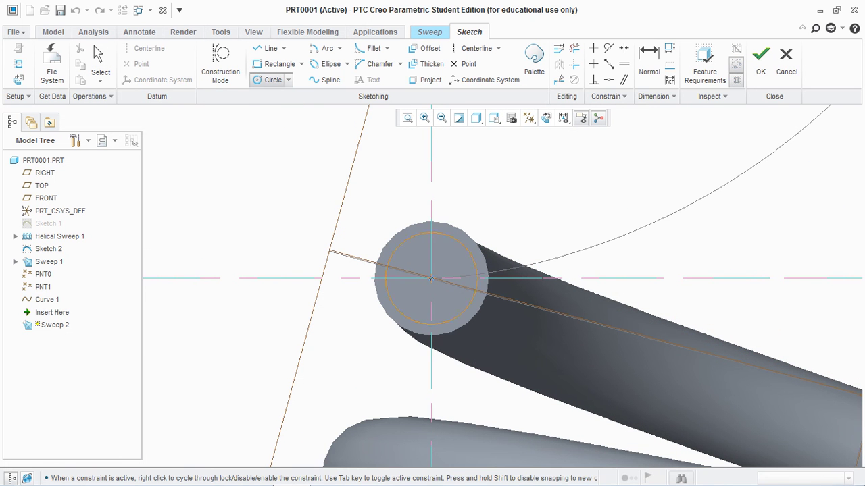
click(441, 353)
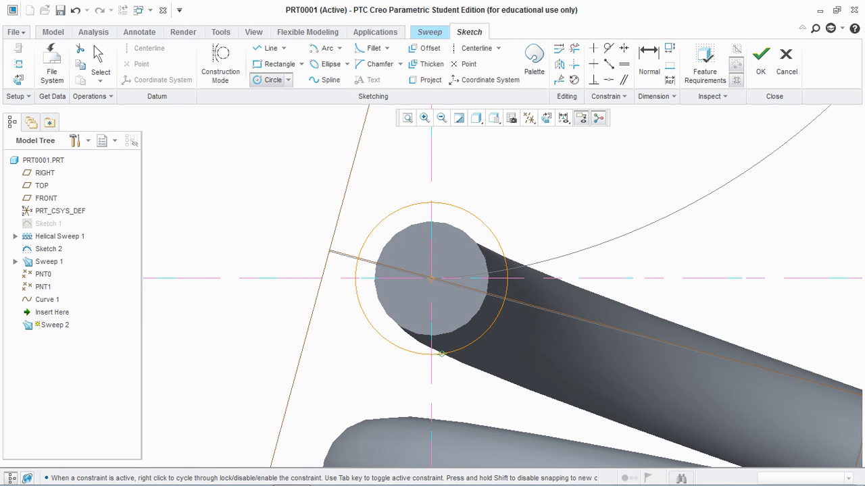
middle_click(440, 354)
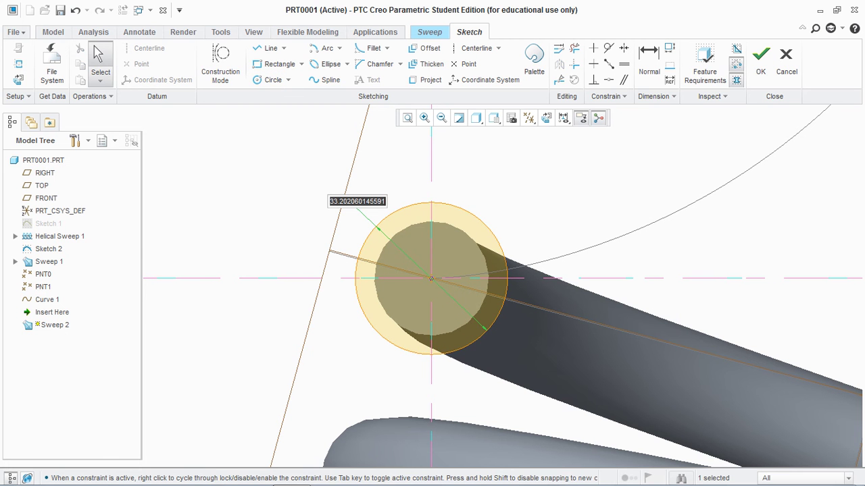
text(25)
key(Return)
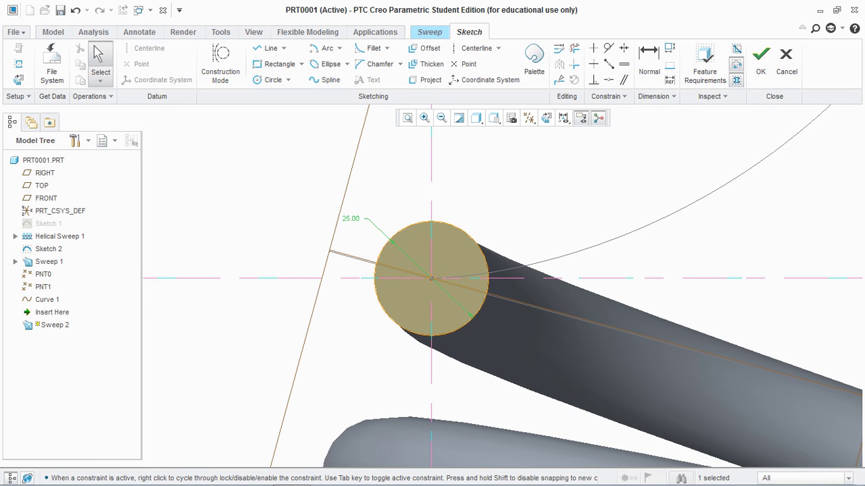
Accept the circular section and complete the sweep joining the coil to the hook
click(760, 60)
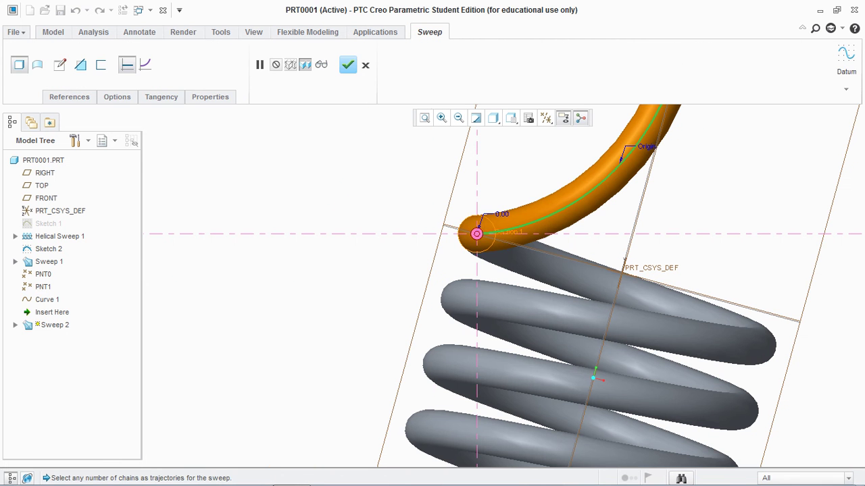
click(348, 65)
click(324, 203)
middle_drag(324, 203, 365, 263)
scroll(341, 206, up, 5)
mouse_move(342, 207)
middle_down()
mouse_move(398, 250)
mouse_move(503, 265)
mouse_move(398, 259)
mouse_move(415, 262)
middle_up()
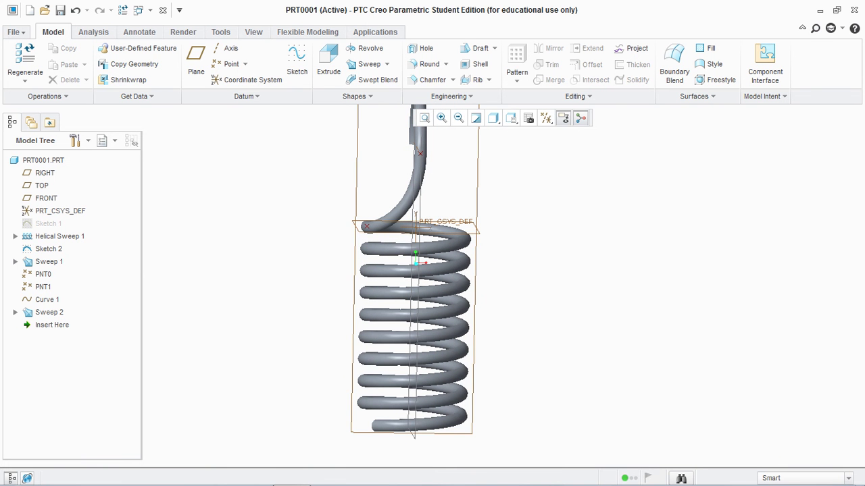